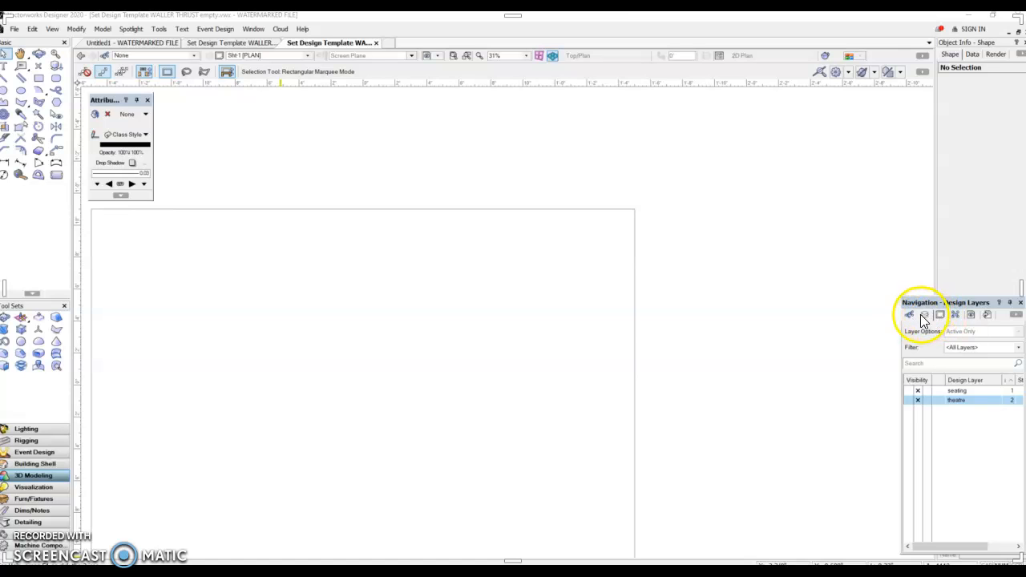
Switch the Navigation palette to design layers and make theatre the active layer.
click(924, 315)
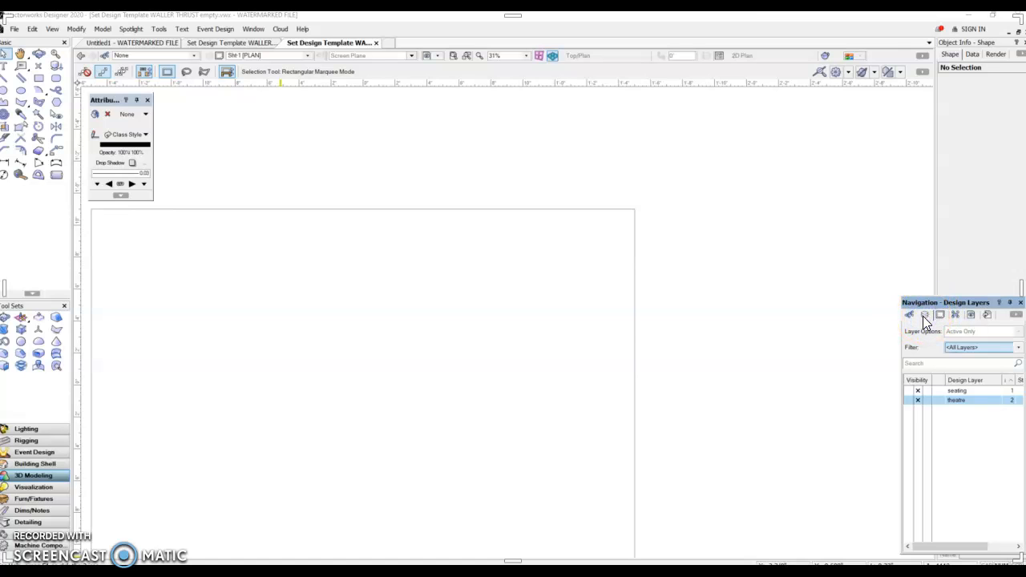
click(911, 315)
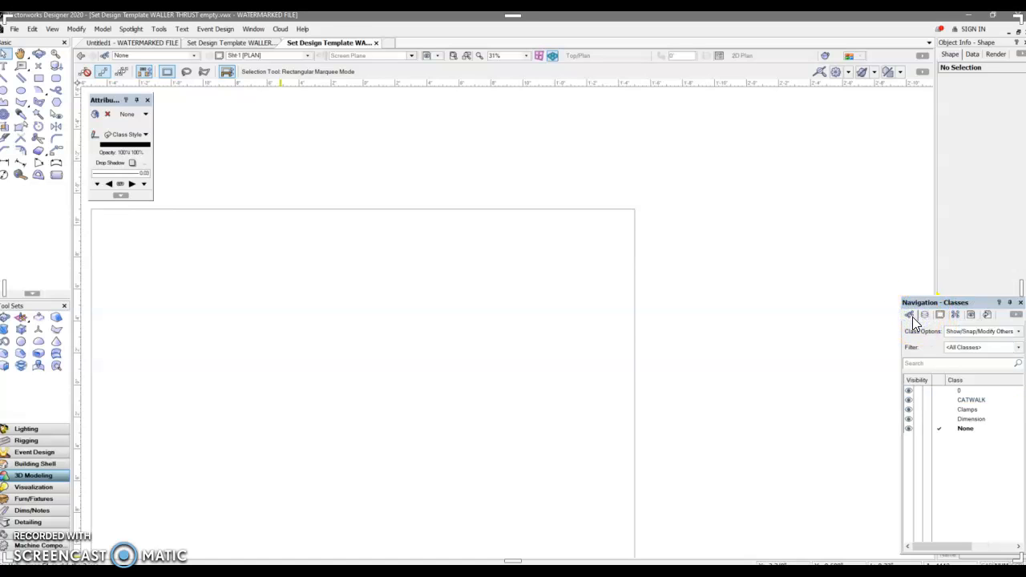
click(926, 315)
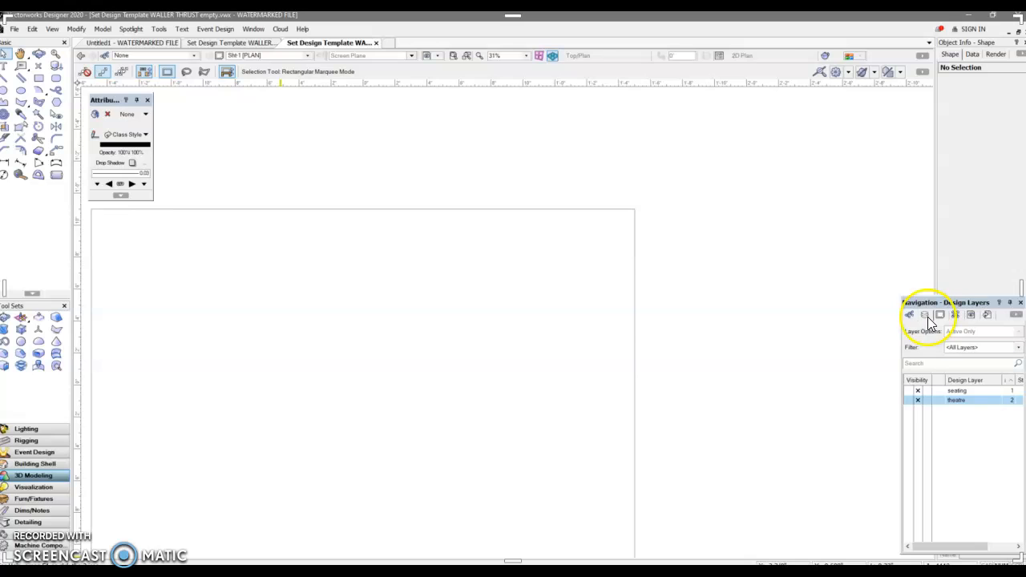
click(941, 314)
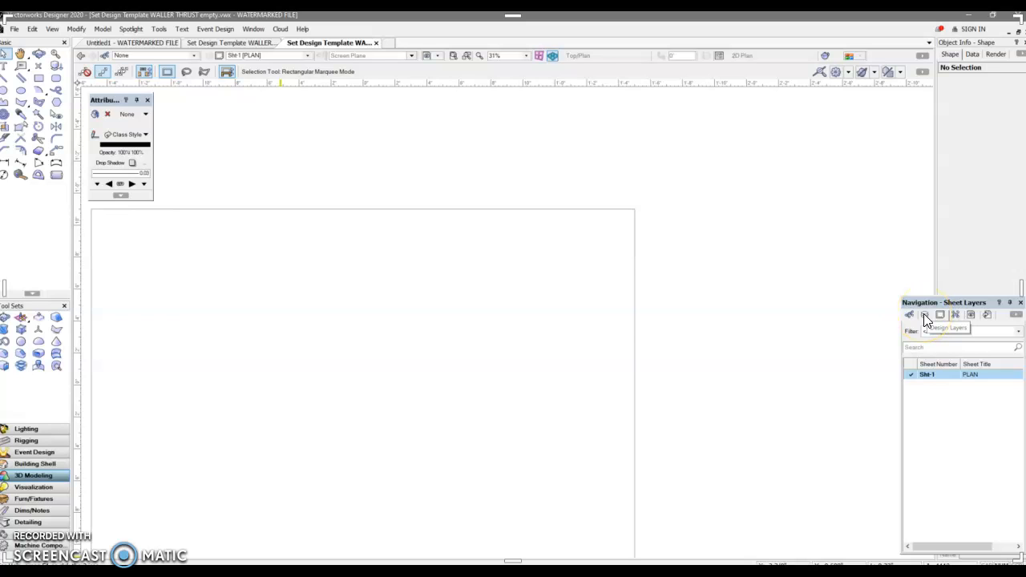
click(925, 316)
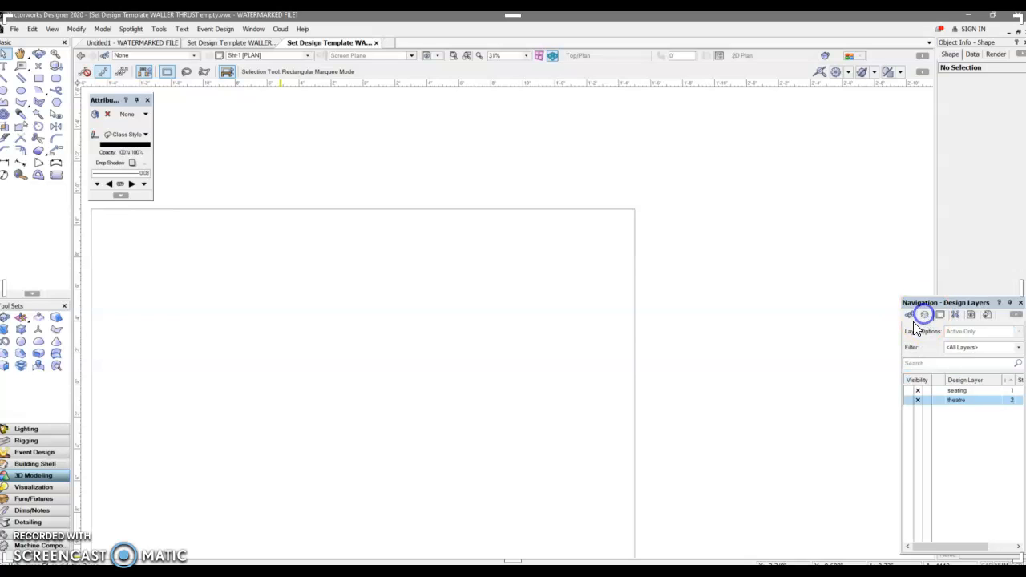
click(918, 391)
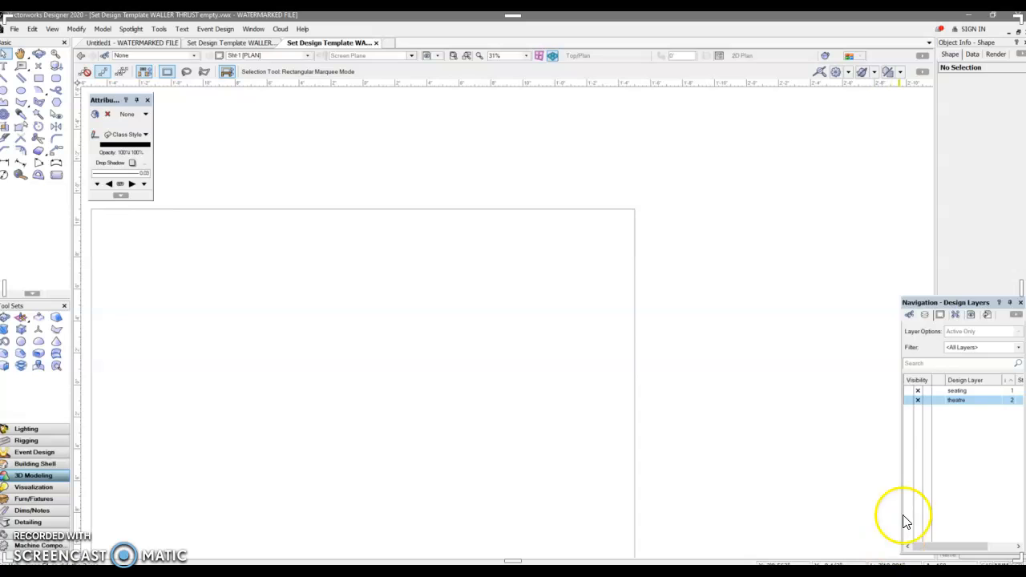
click(307, 55)
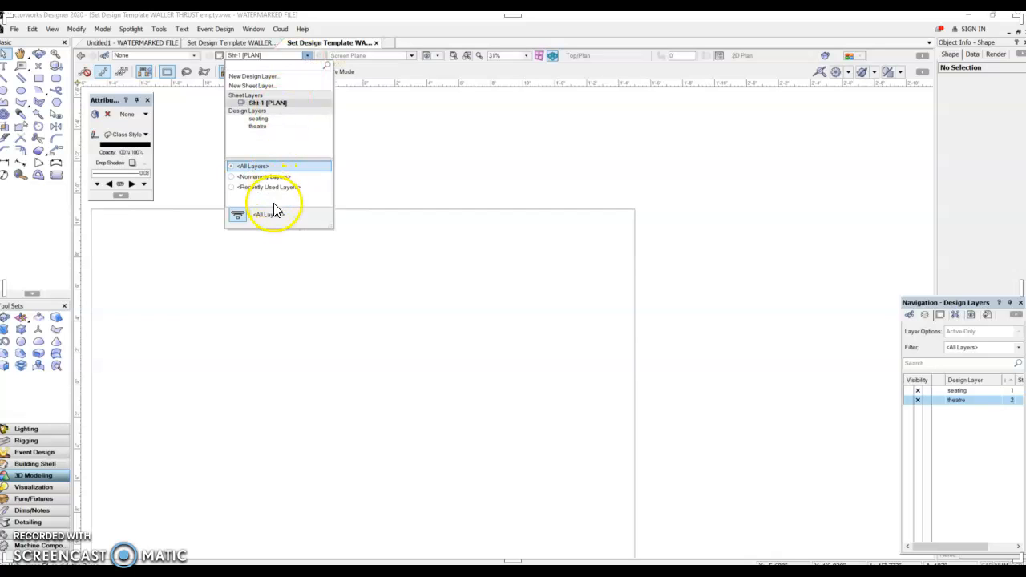
click(264, 126)
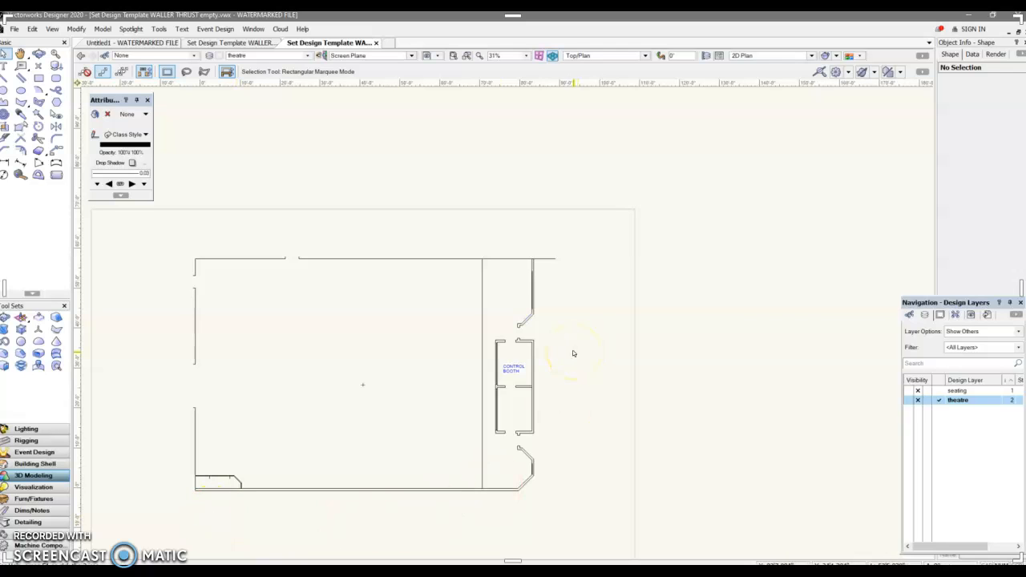
Open the active layer's scale settings and close the Layer Scale dialog at 1:48.
right_click(310, 313)
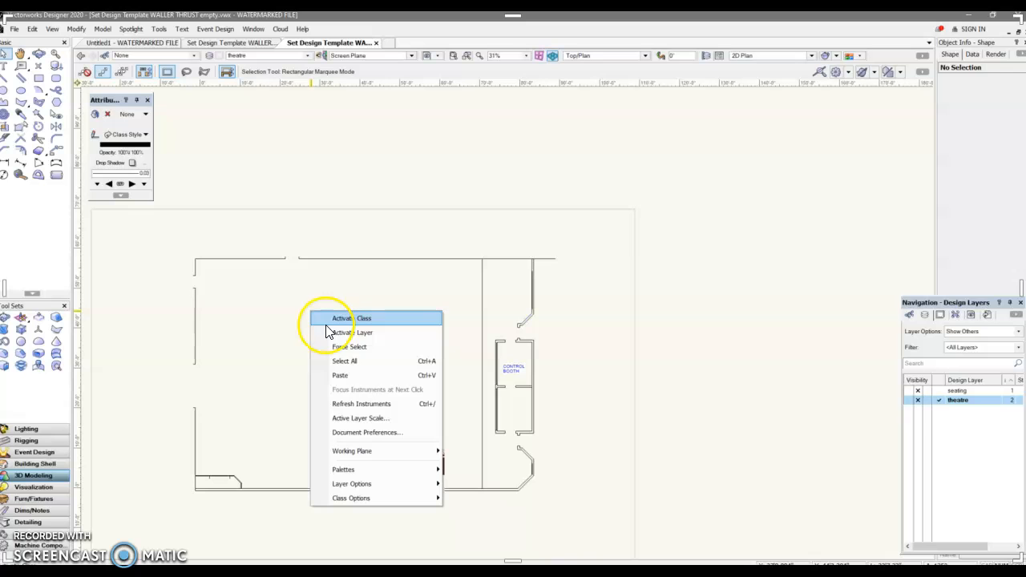
click(373, 419)
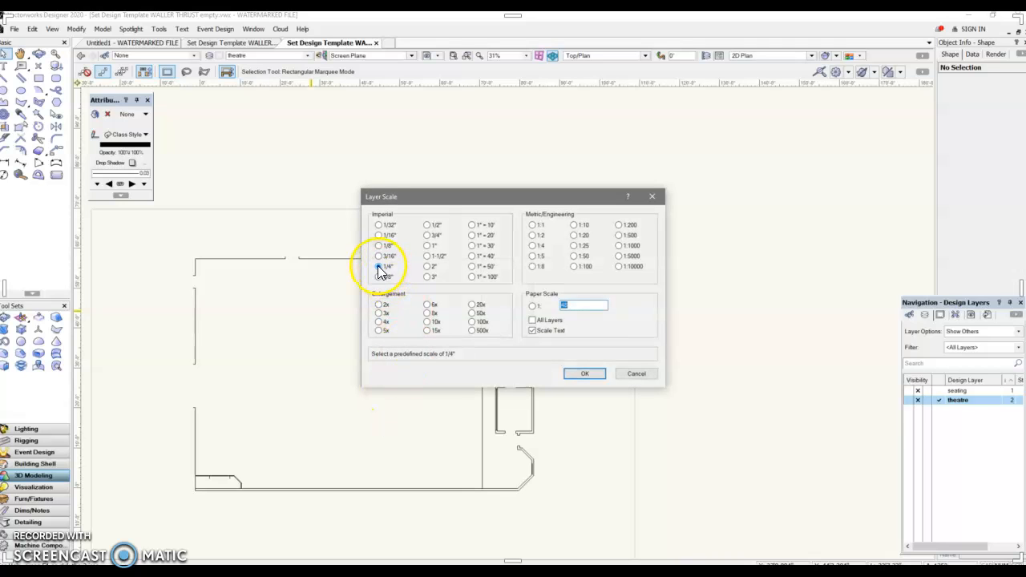
click(585, 374)
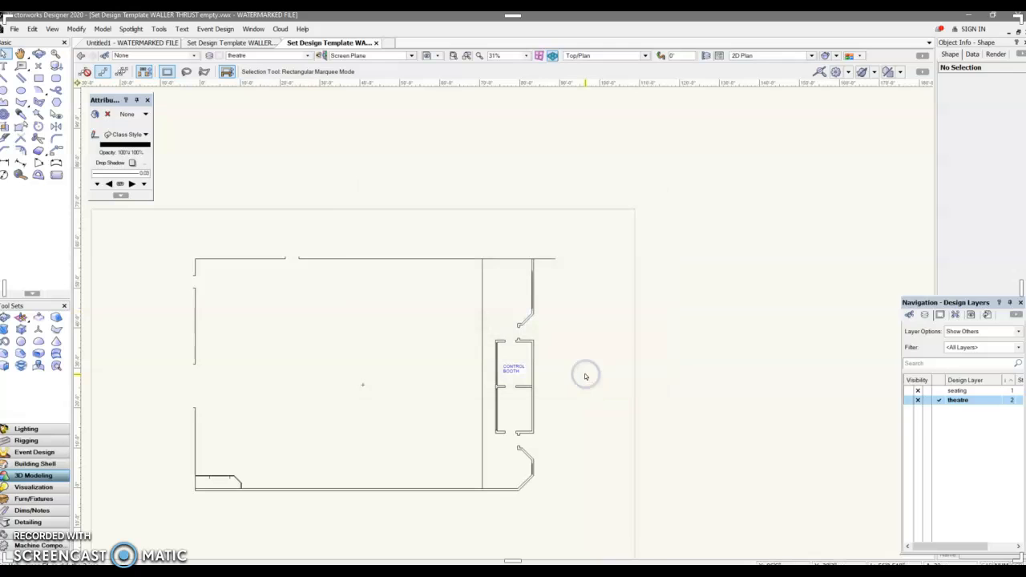
Open the Organization dialog, review its Design Layers, Stories and Sheet Layers tabs, and cancel it.
click(161, 33)
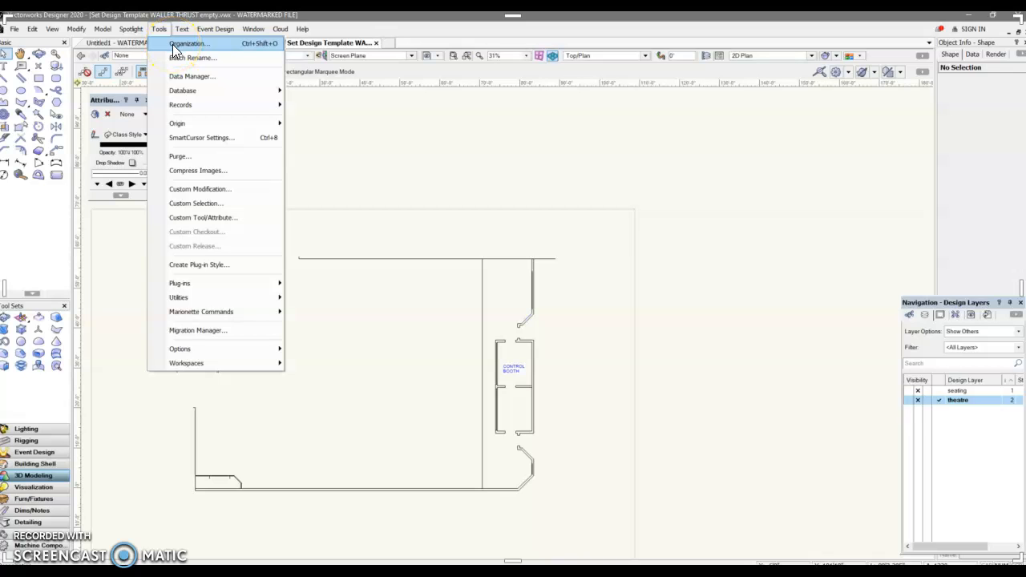
click(181, 44)
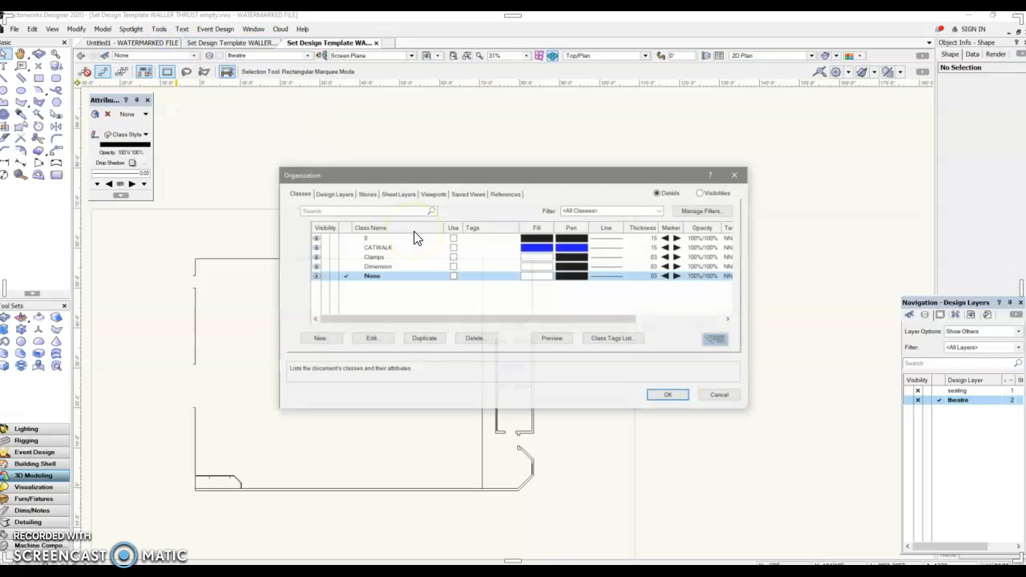
click(333, 194)
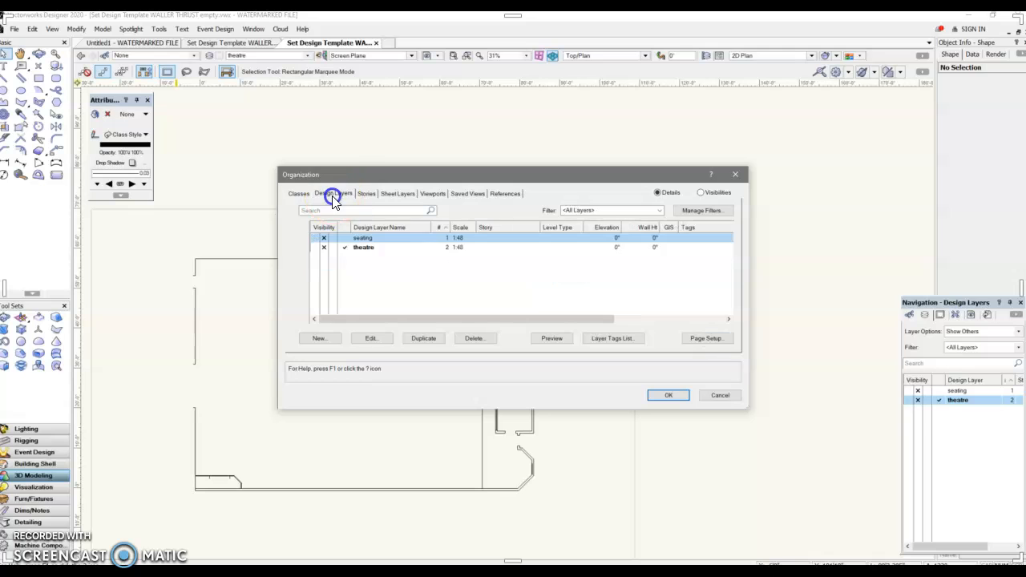
click(366, 194)
click(397, 194)
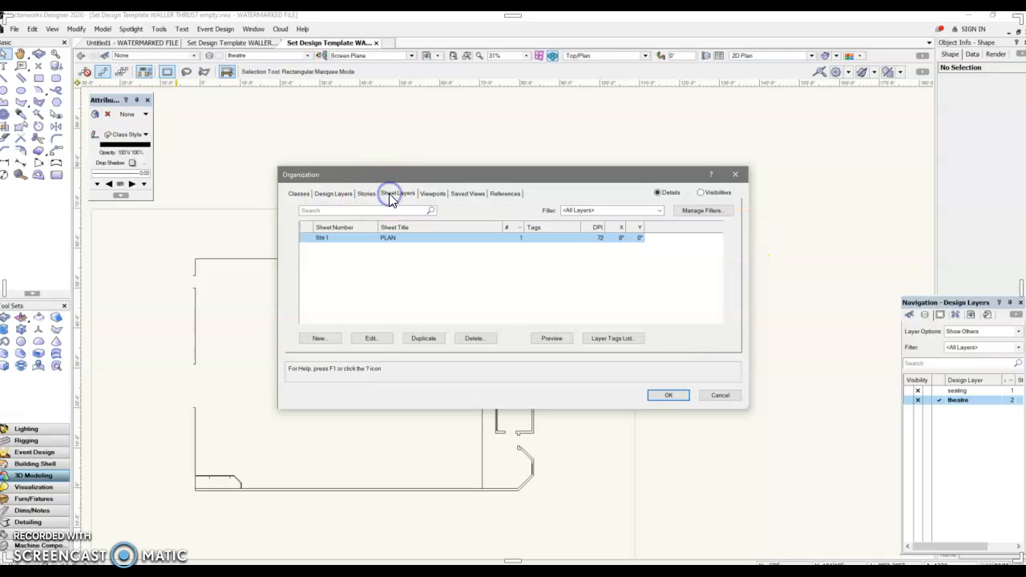
click(332, 194)
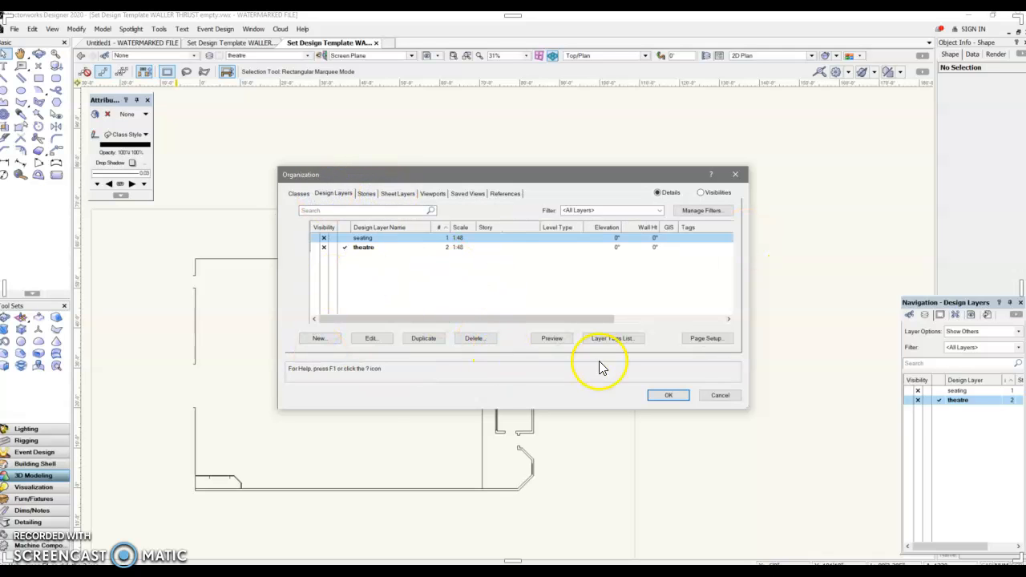
click(720, 395)
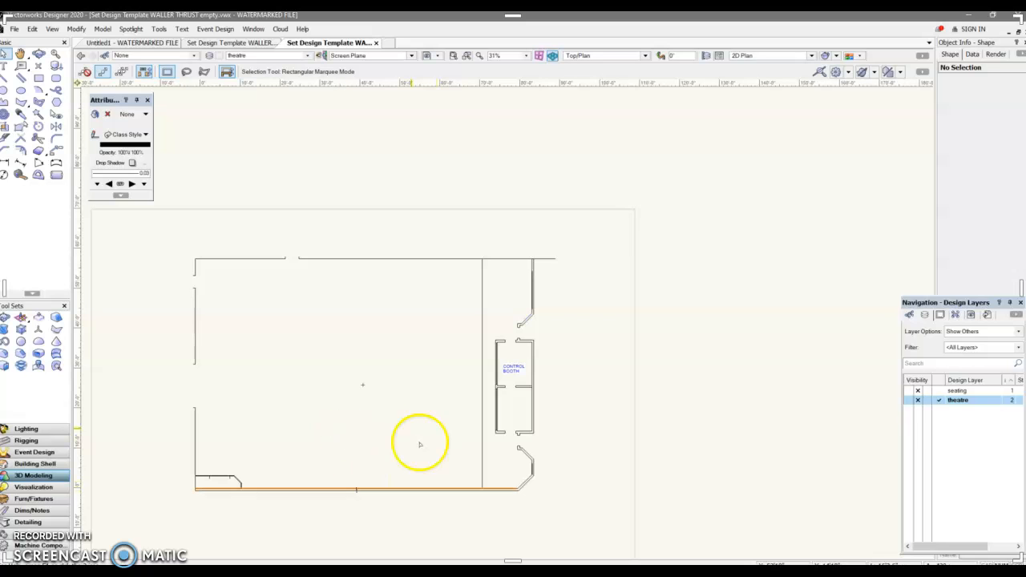
Make the seating design layer visible alongside the theatre layer.
click(969, 409)
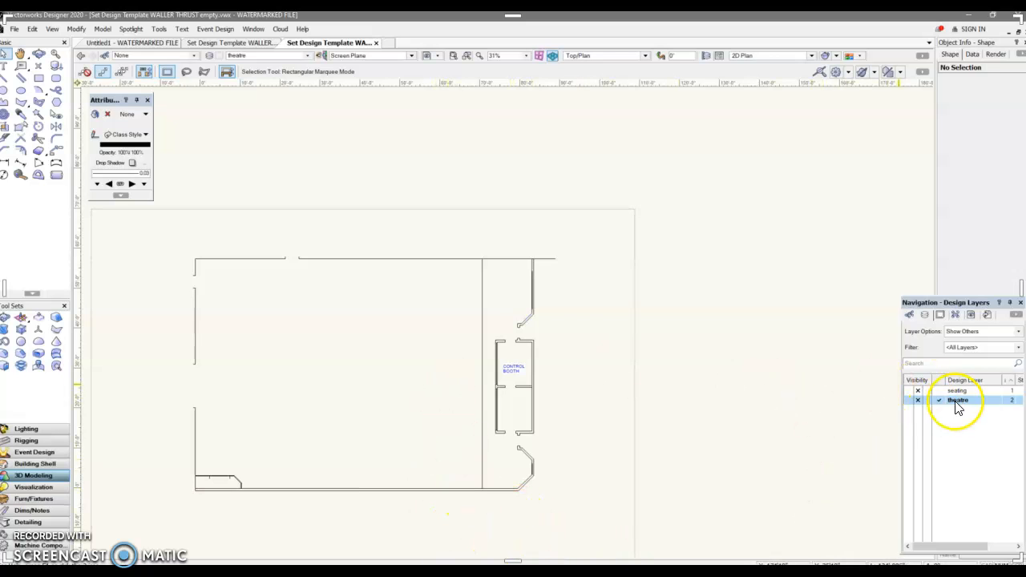
click(909, 392)
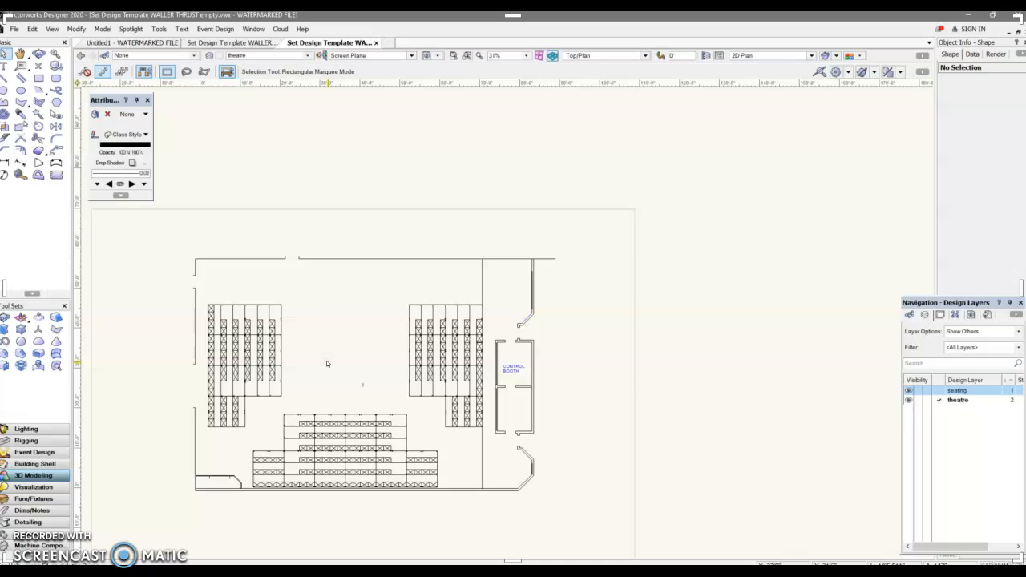
Set the layer options to Active Only and toggle the active layer between seating and theatre.
click(53, 30)
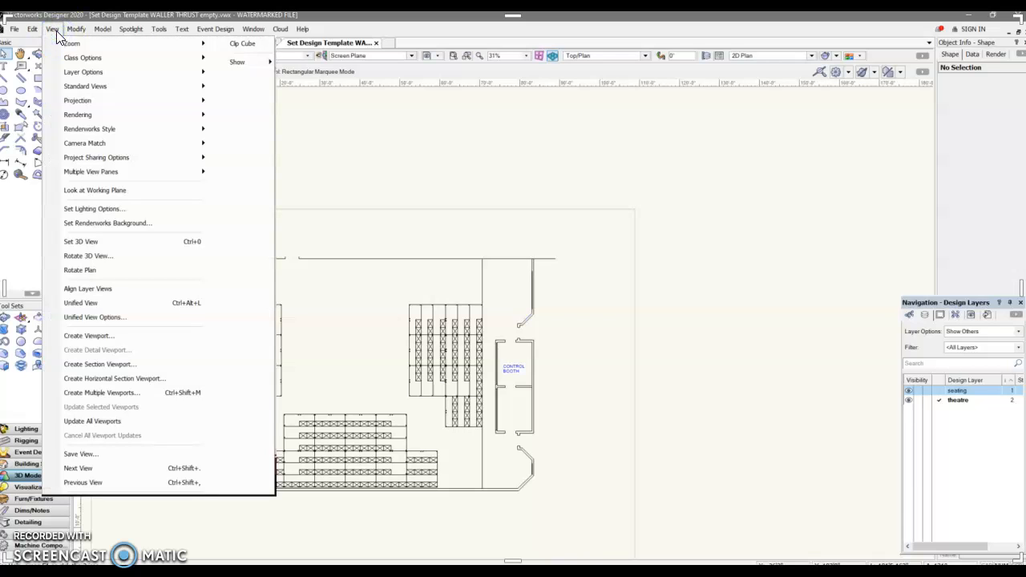
mouse_move(70, 76)
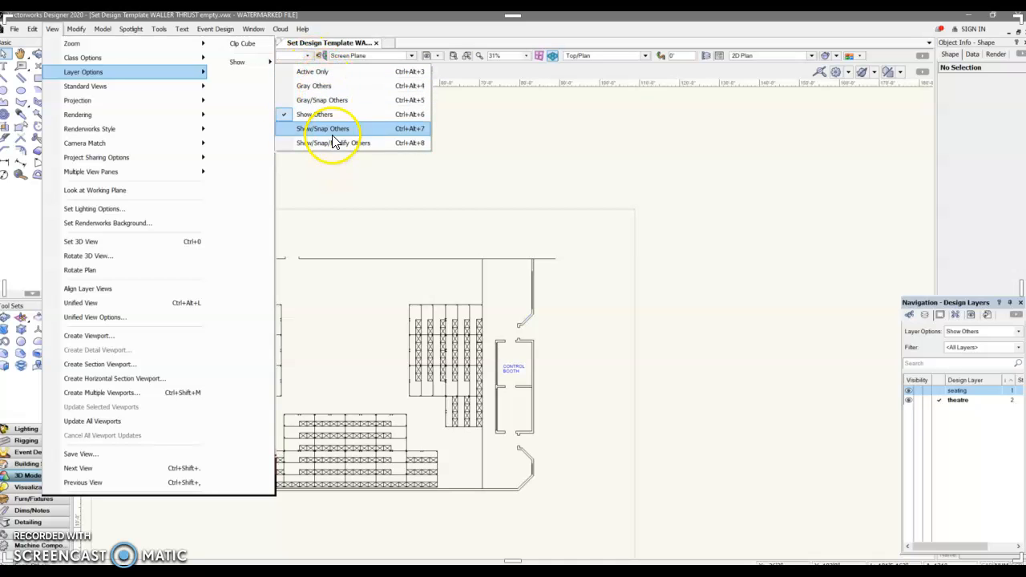
click(313, 78)
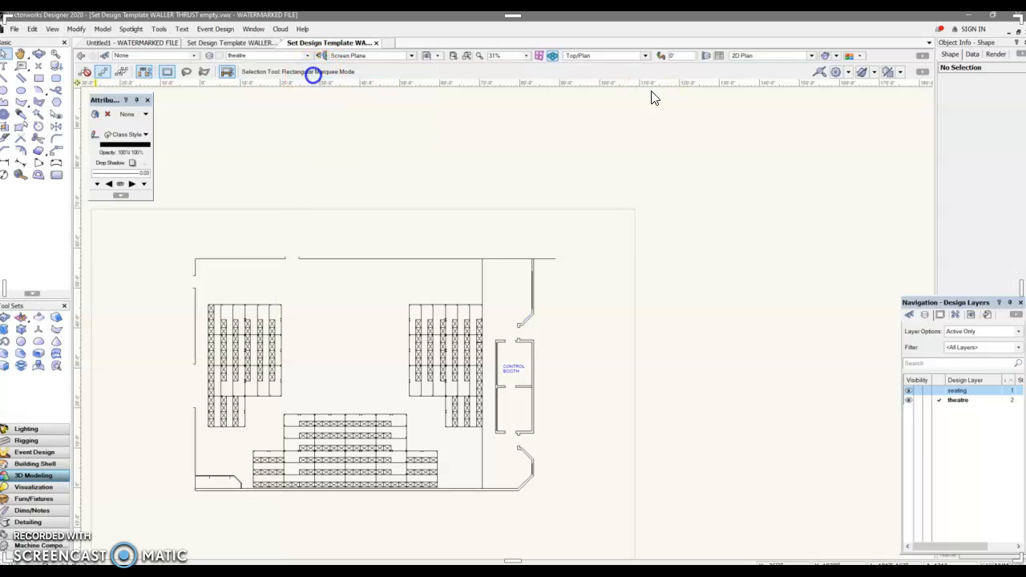
click(940, 392)
click(943, 403)
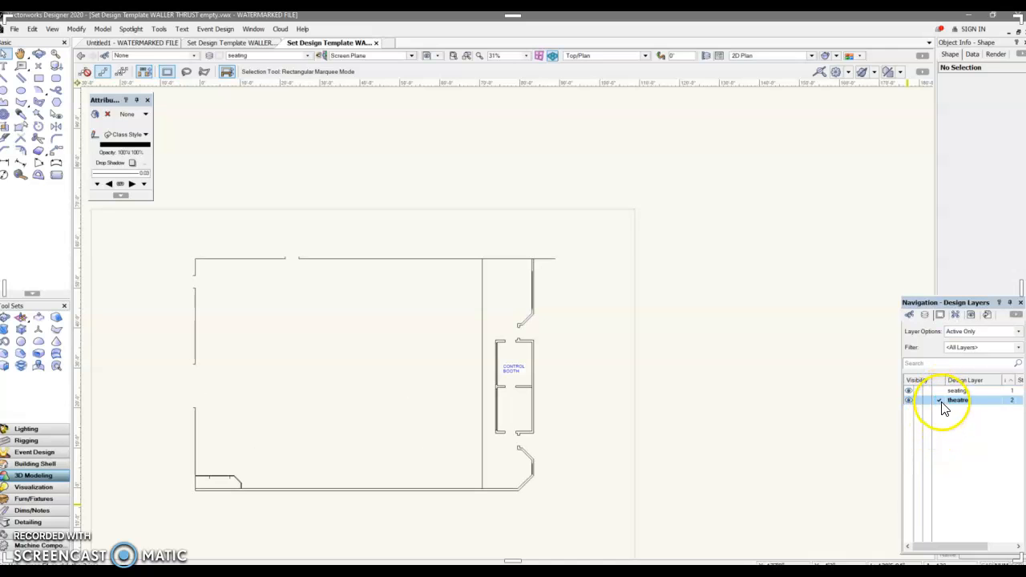
Set the layer options to Show/Snap Others and accept the backup copy prompt.
click(53, 30)
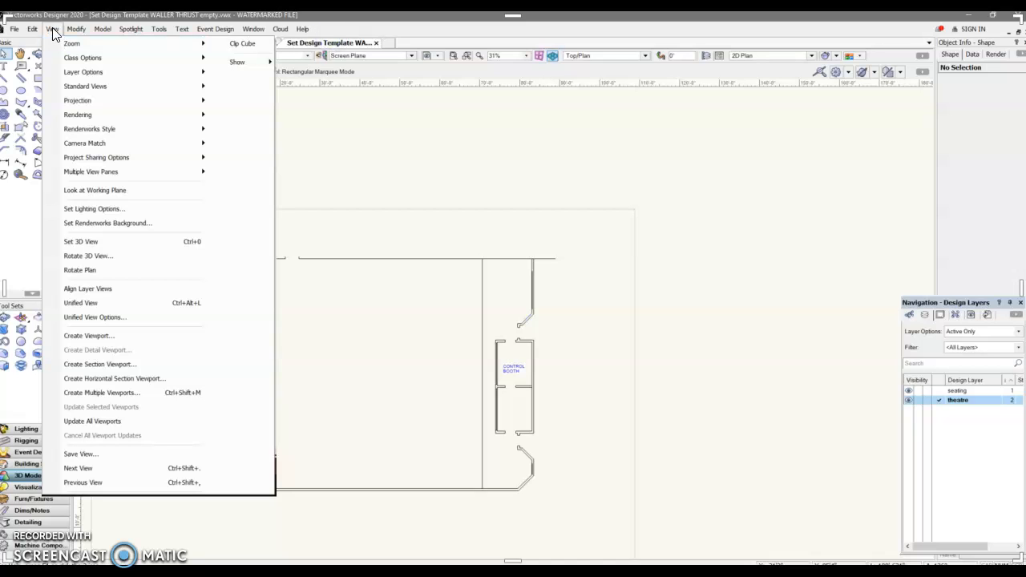
click(171, 71)
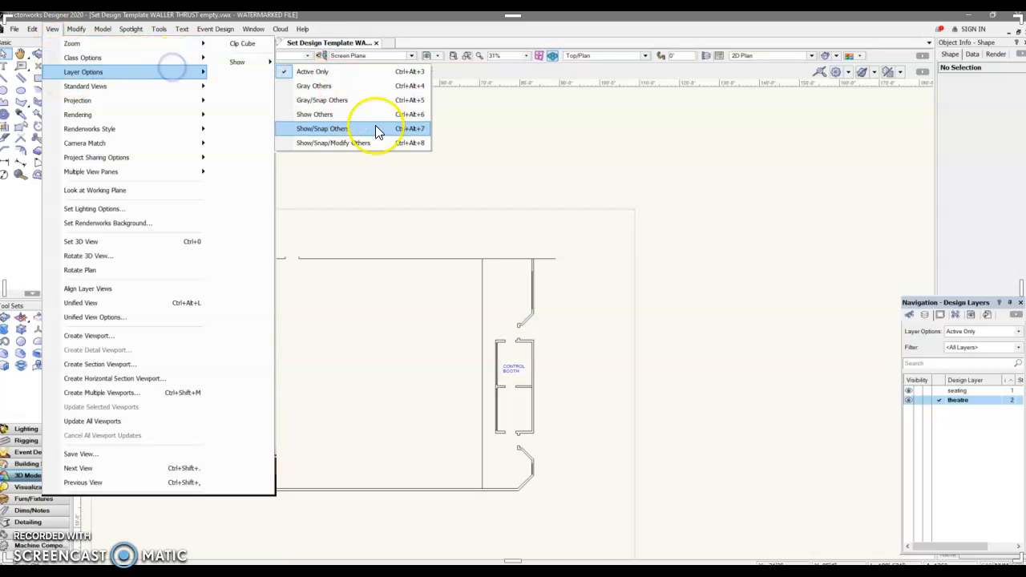
click(322, 130)
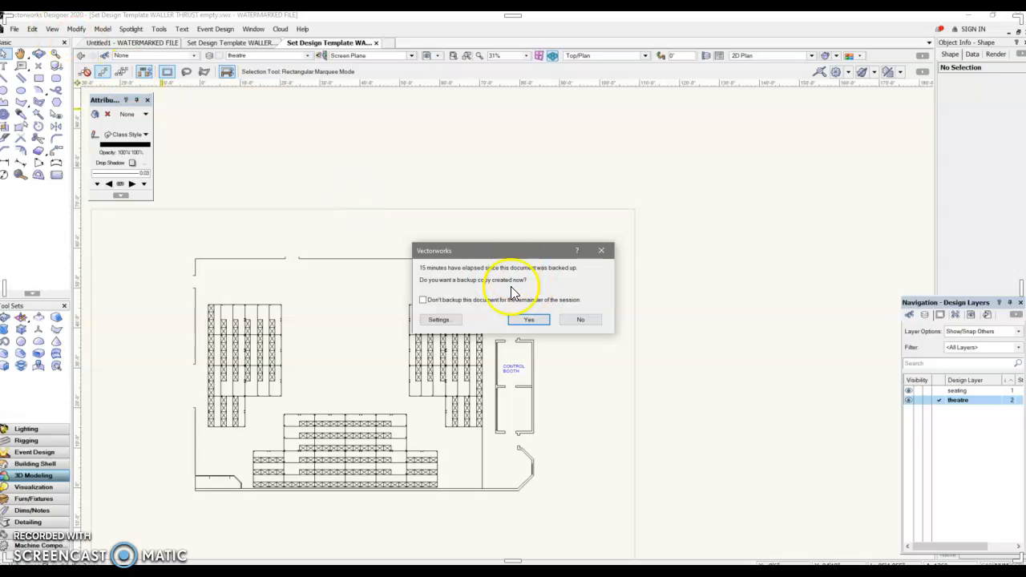
click(529, 321)
Set the layer options to Gray/Snap Others and switch the active layer between seating and theatre.
click(52, 29)
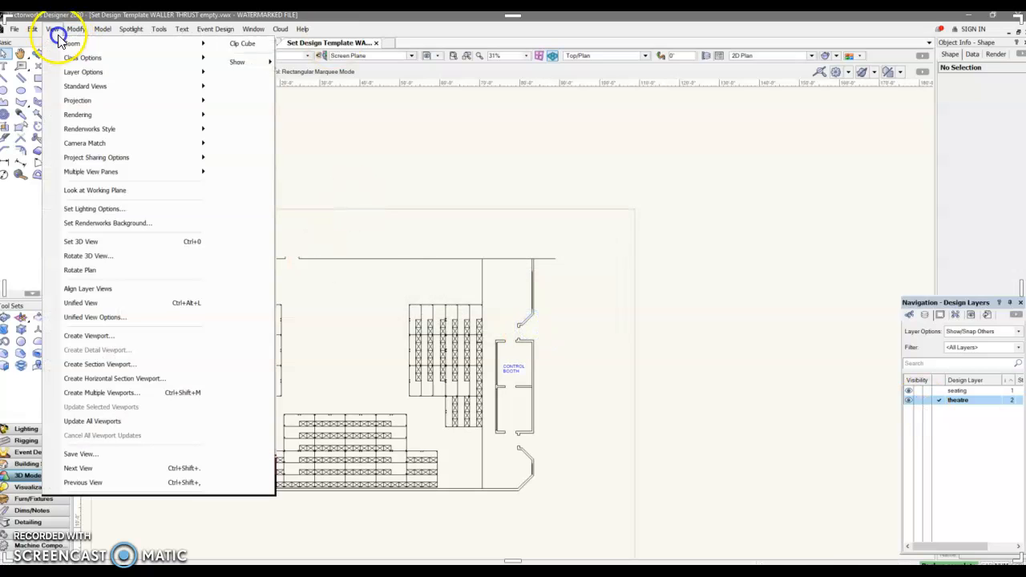
mouse_move(167, 71)
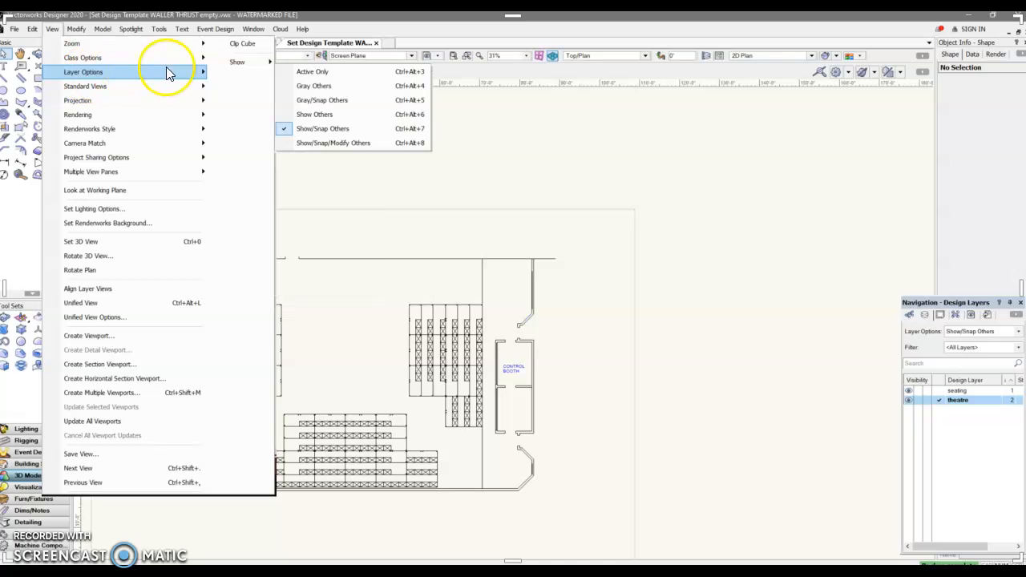
click(317, 104)
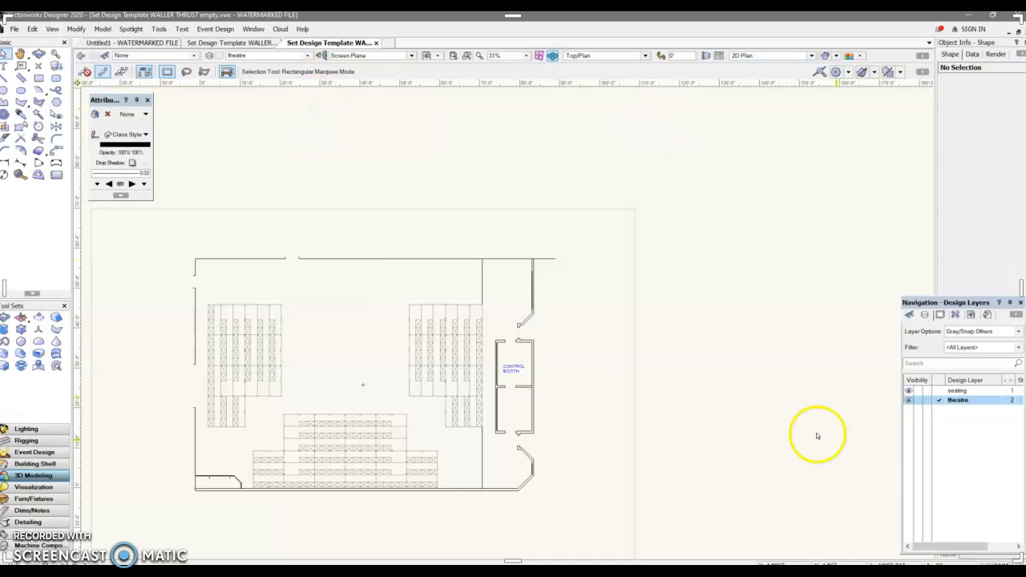
click(940, 391)
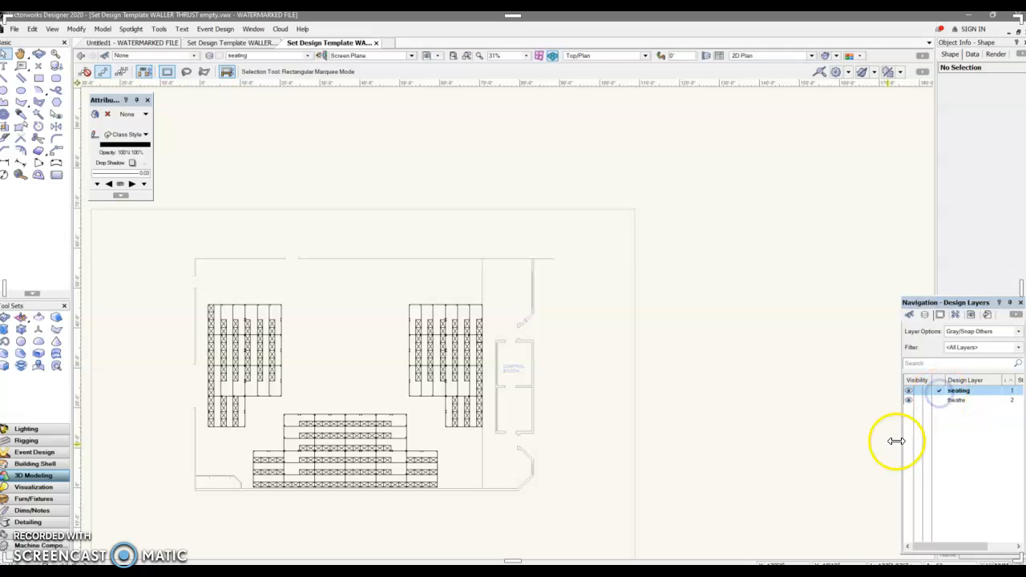
click(940, 400)
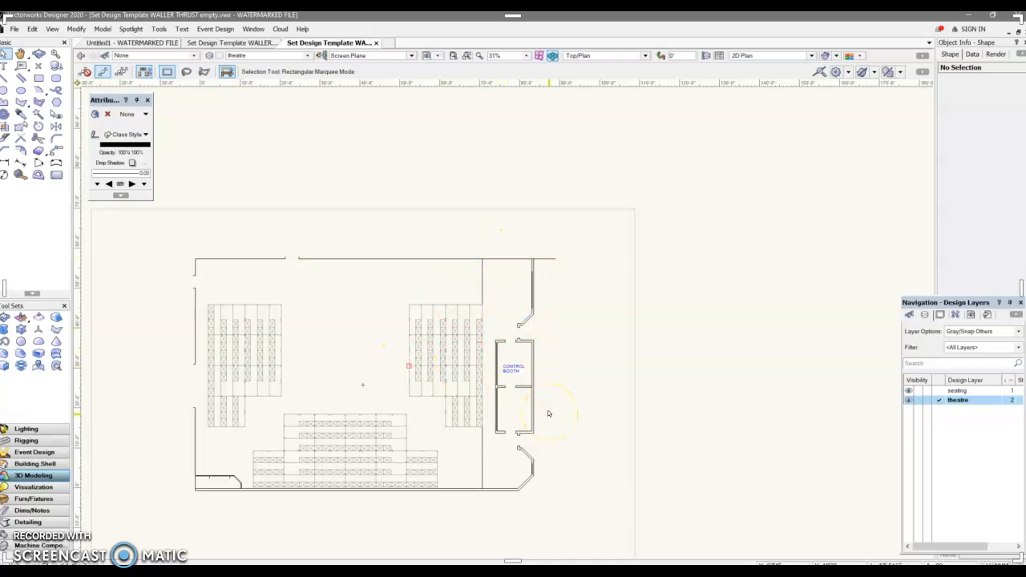
click(543, 437)
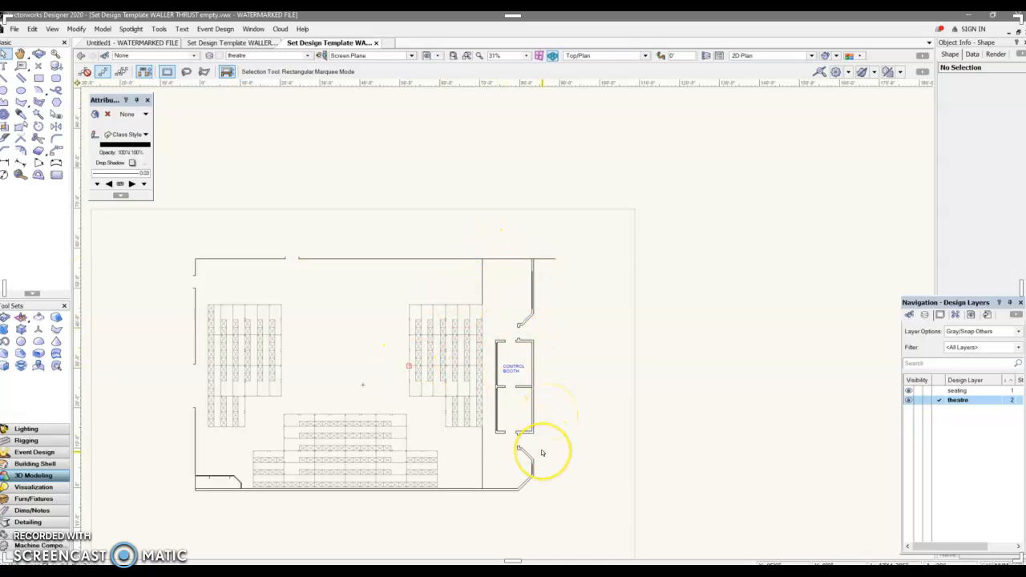
click(122, 146)
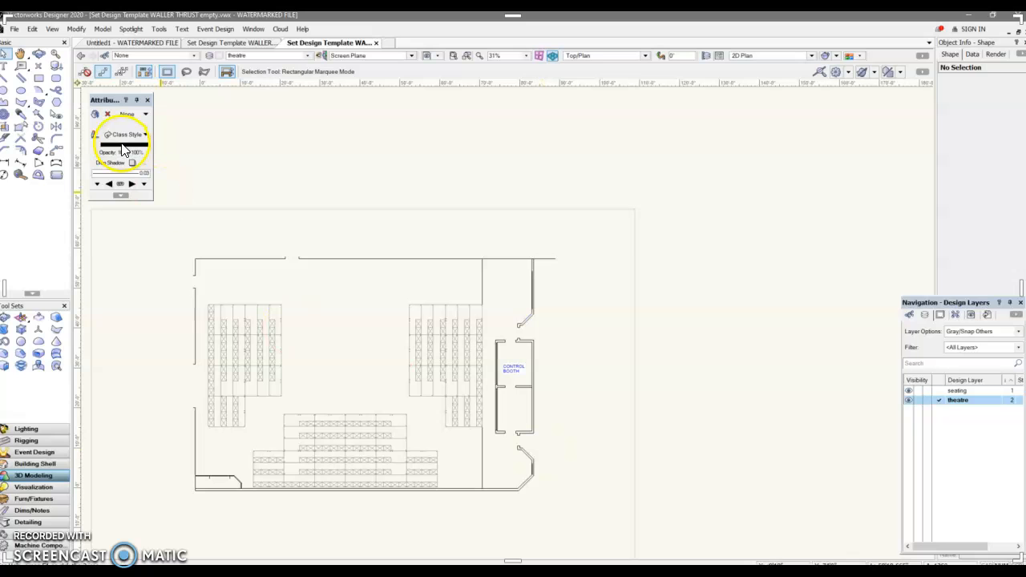
Set the layer options to Show/Snap/Modify Others.
click(52, 29)
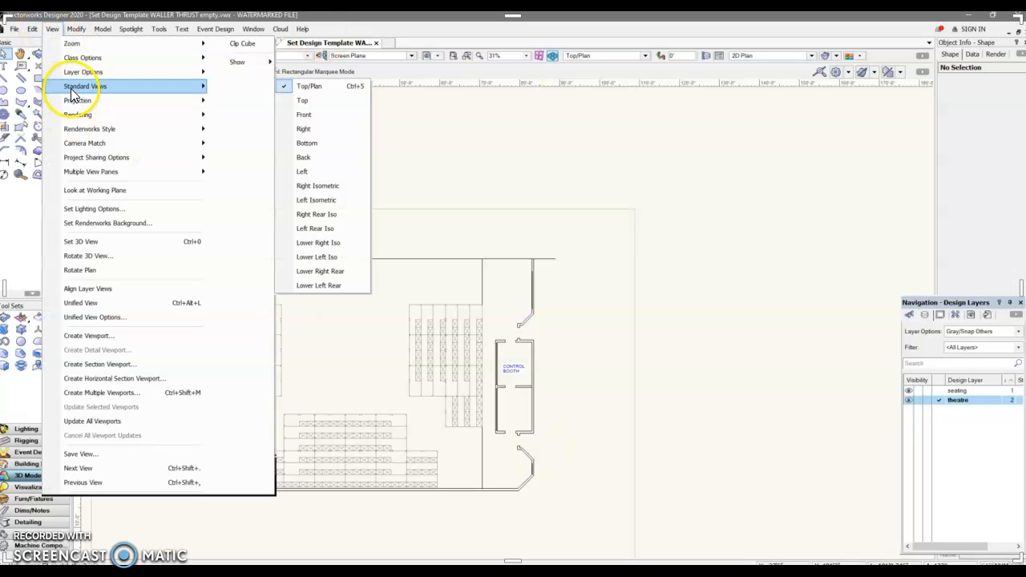
mouse_move(178, 75)
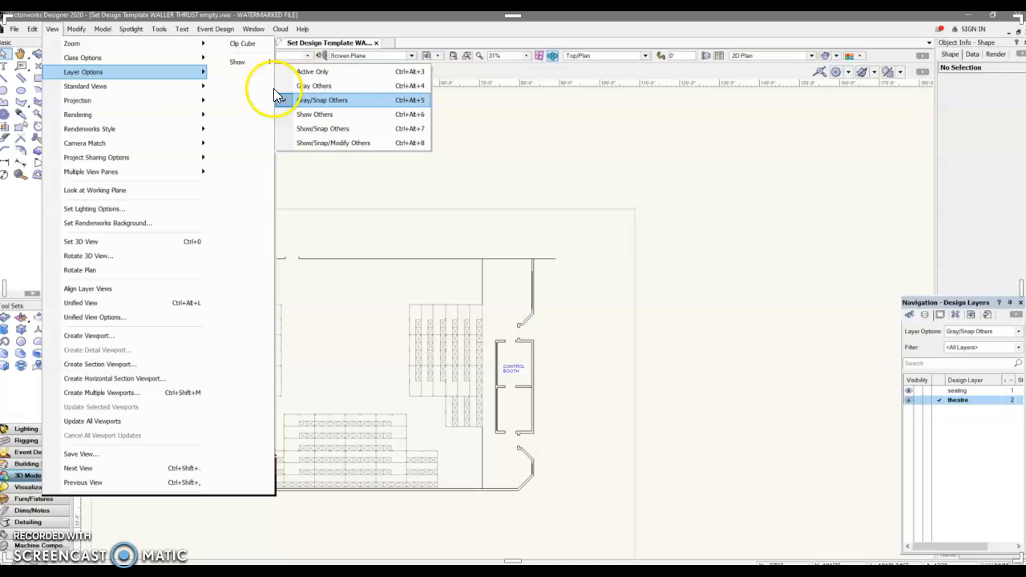
click(304, 142)
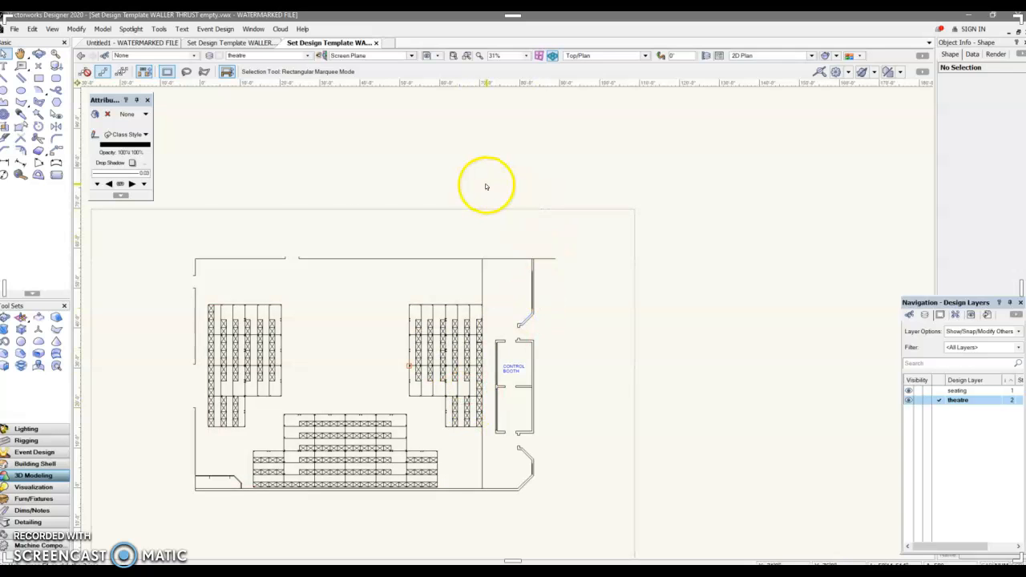
Select all objects, then select a seating group and a theatre wall line to test selecting across layers.
key(ctrl+a)
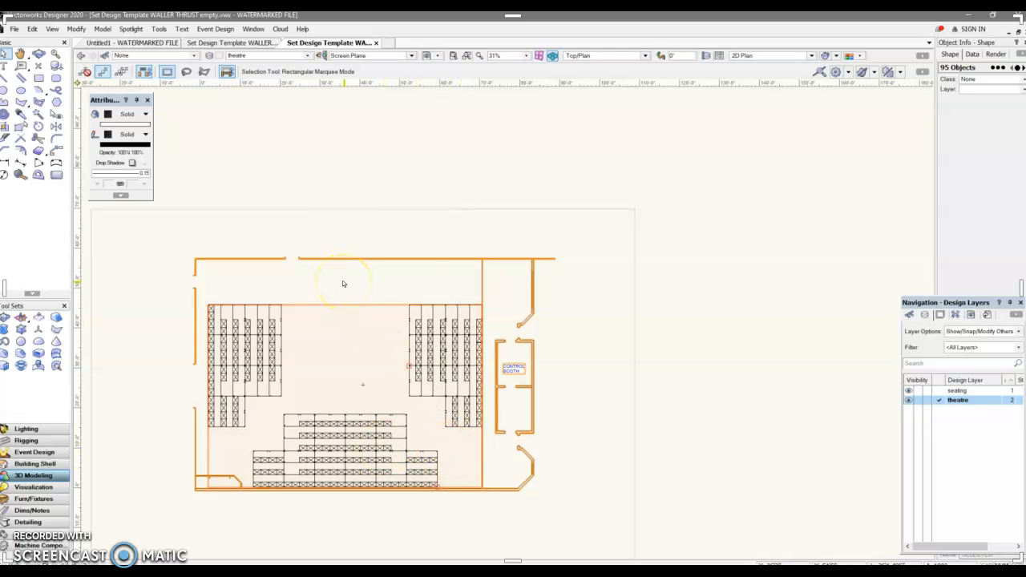
click(519, 234)
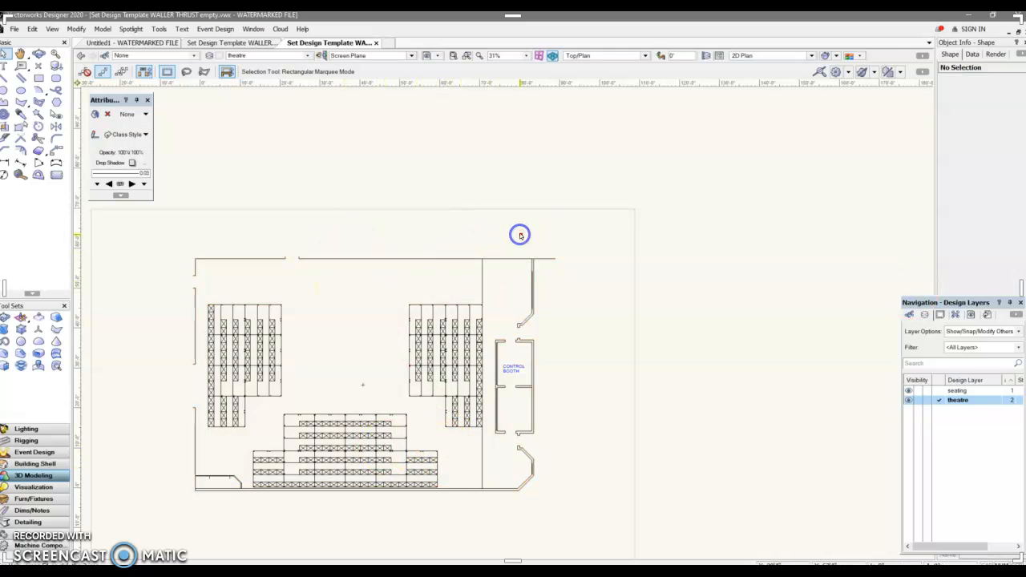
click(439, 349)
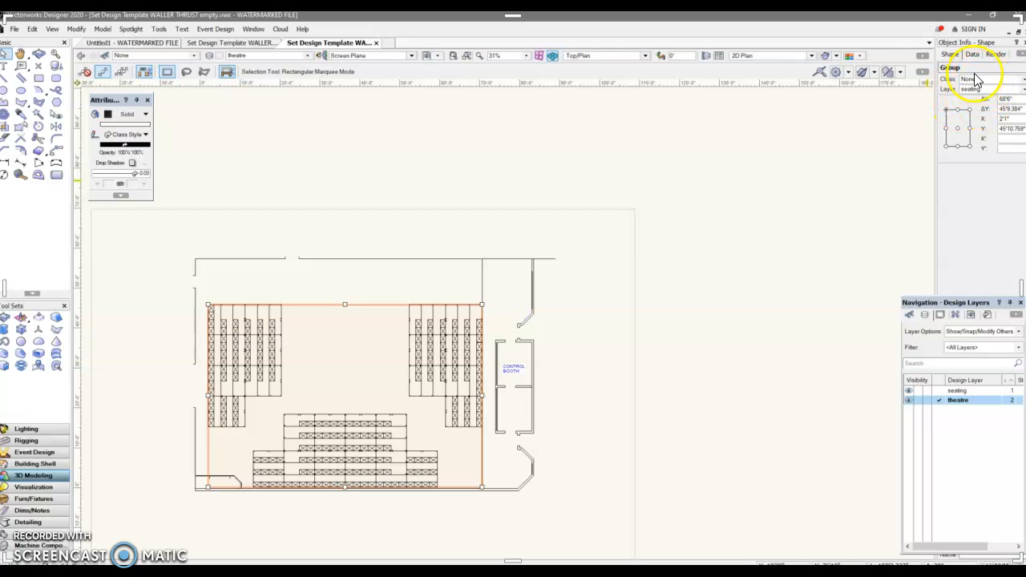
click(397, 258)
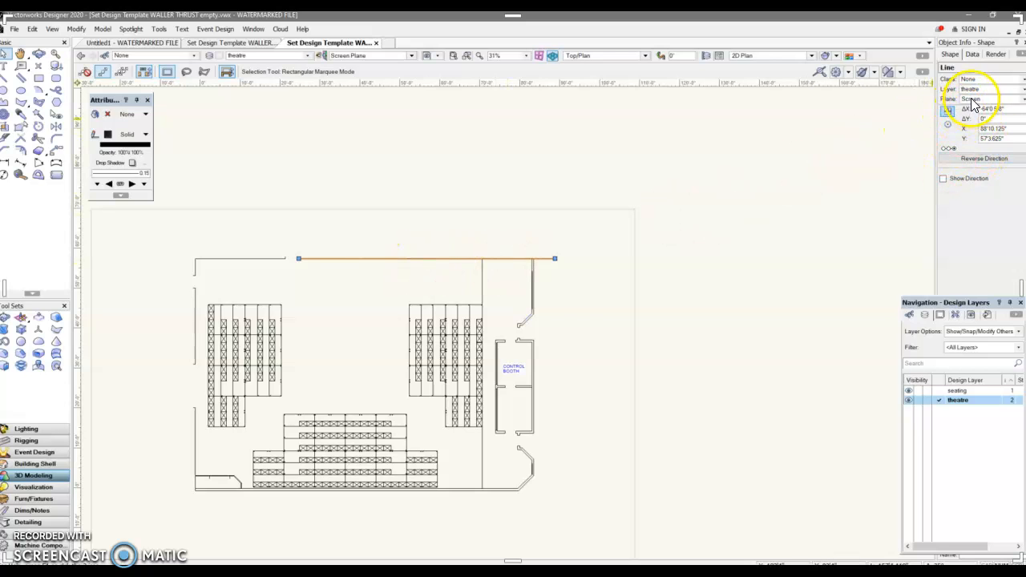
click(321, 344)
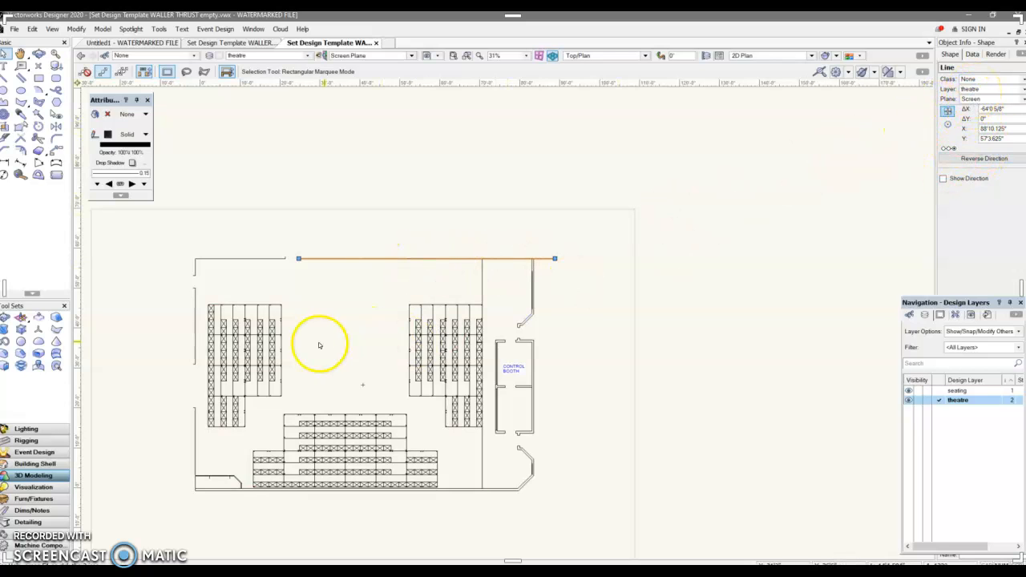
click(339, 339)
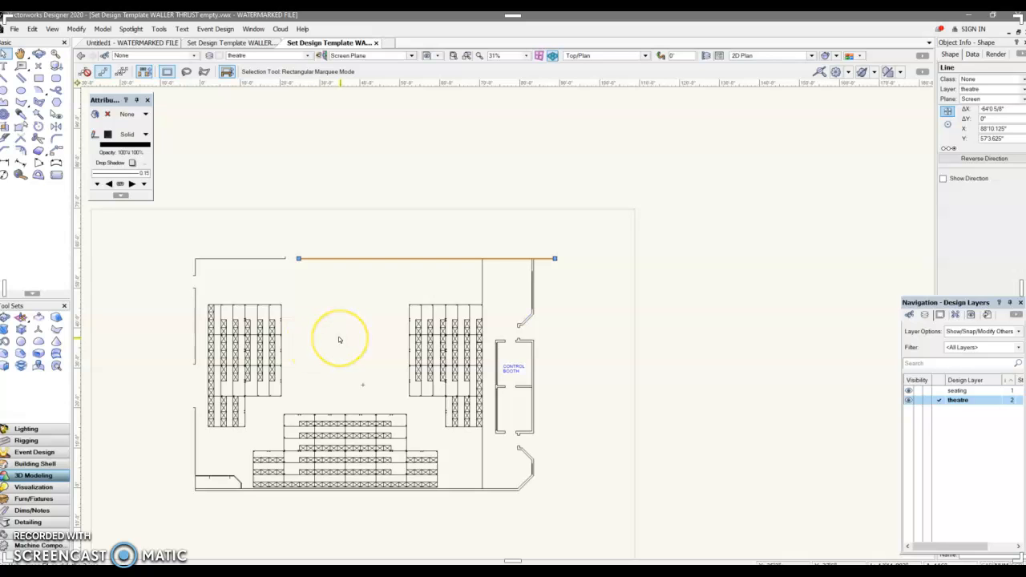
Set the layer options back to Show/Snap Others.
click(51, 29)
mouse_move(73, 71)
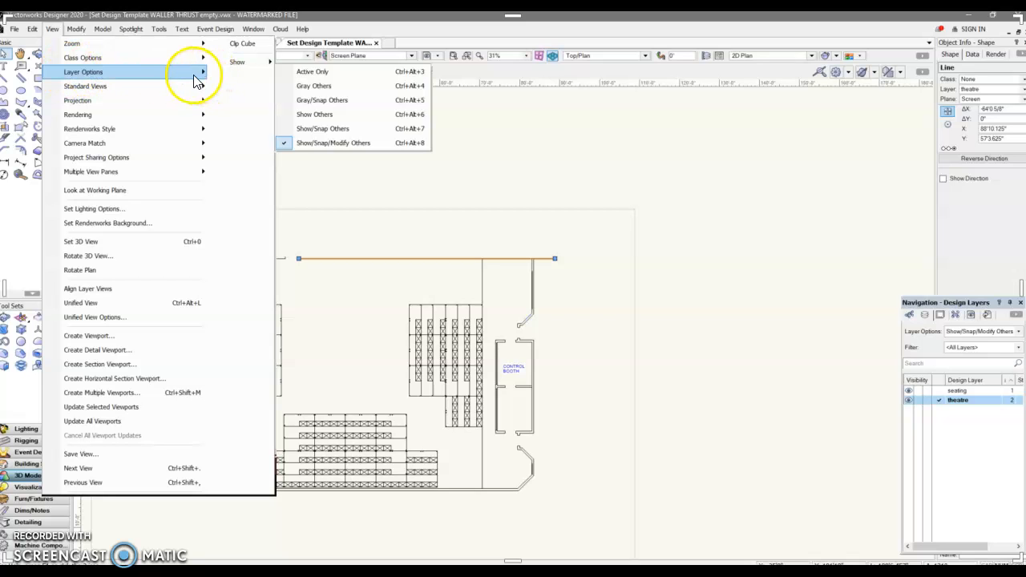
click(307, 130)
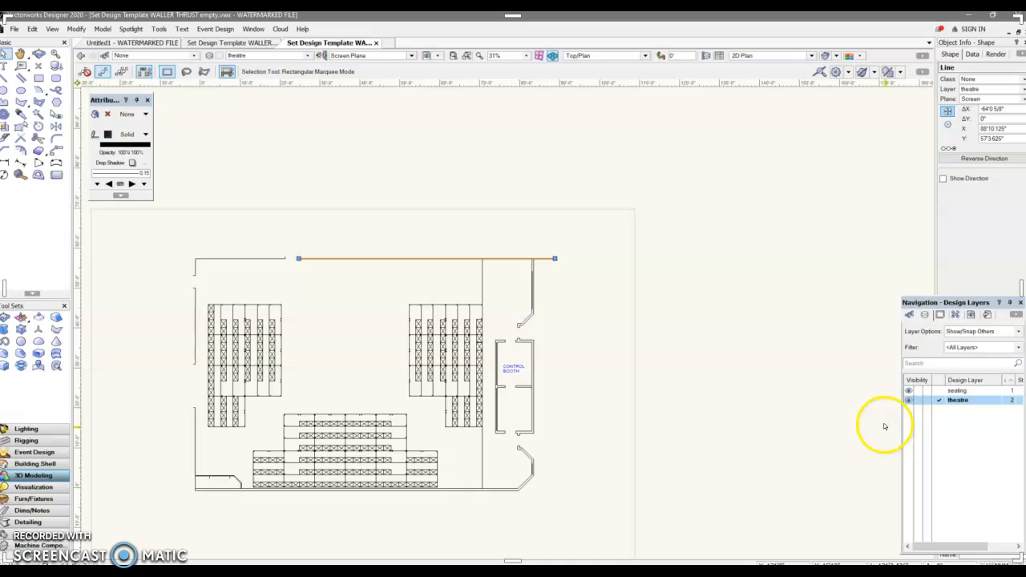
click(906, 496)
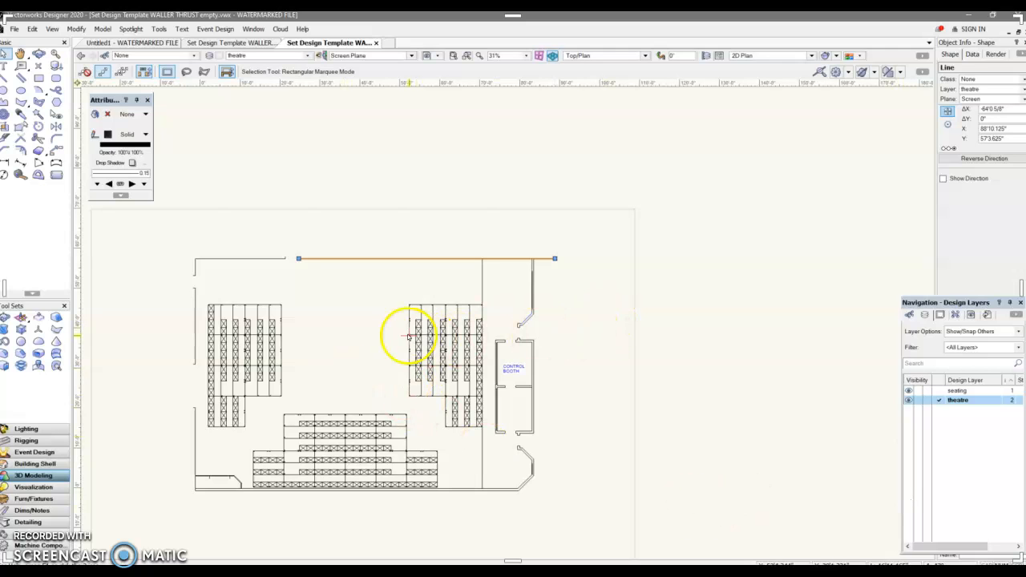
Create a new design layer named SHOW DECK.
right_click(976, 390)
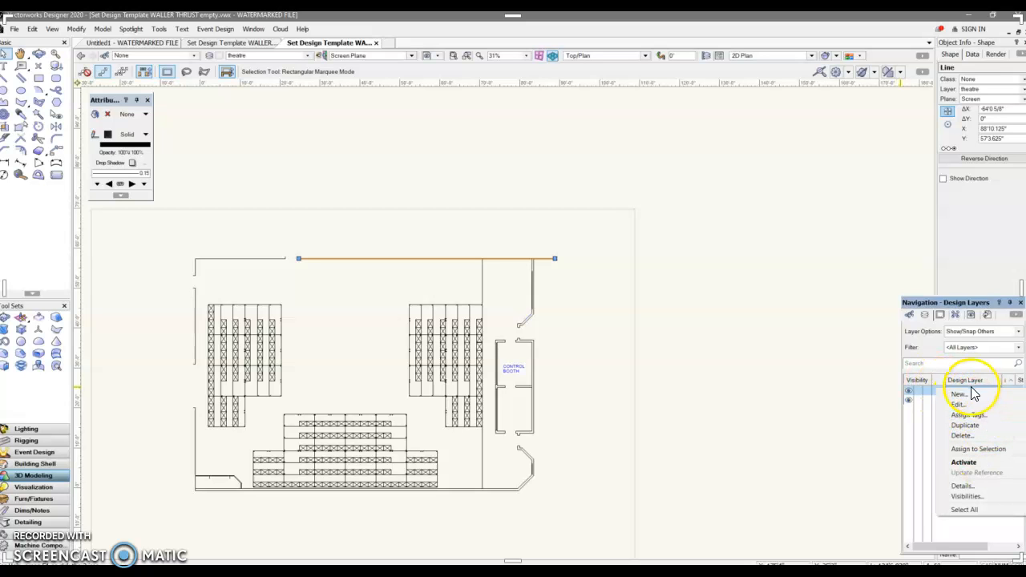
click(454, 247)
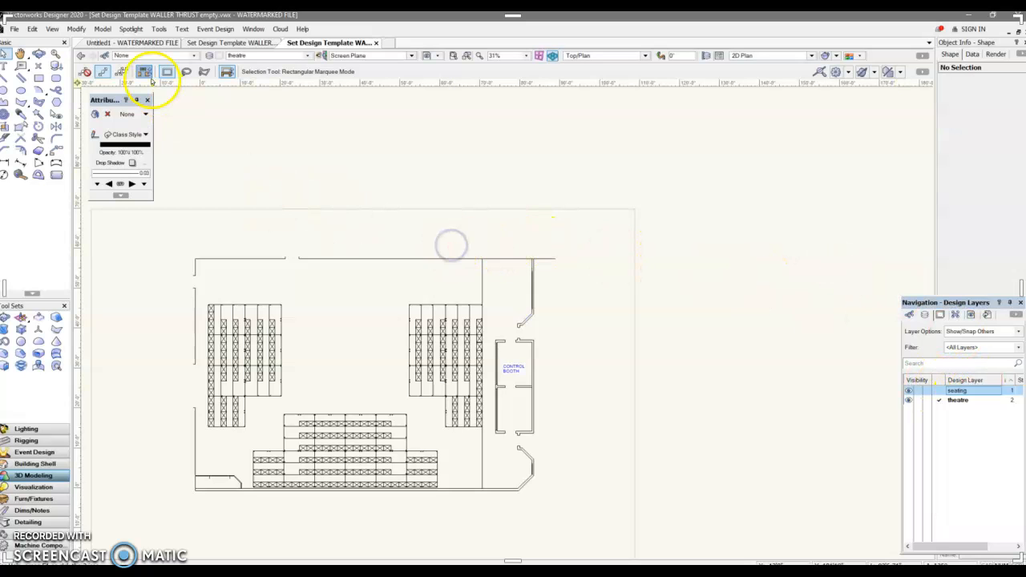
click(308, 56)
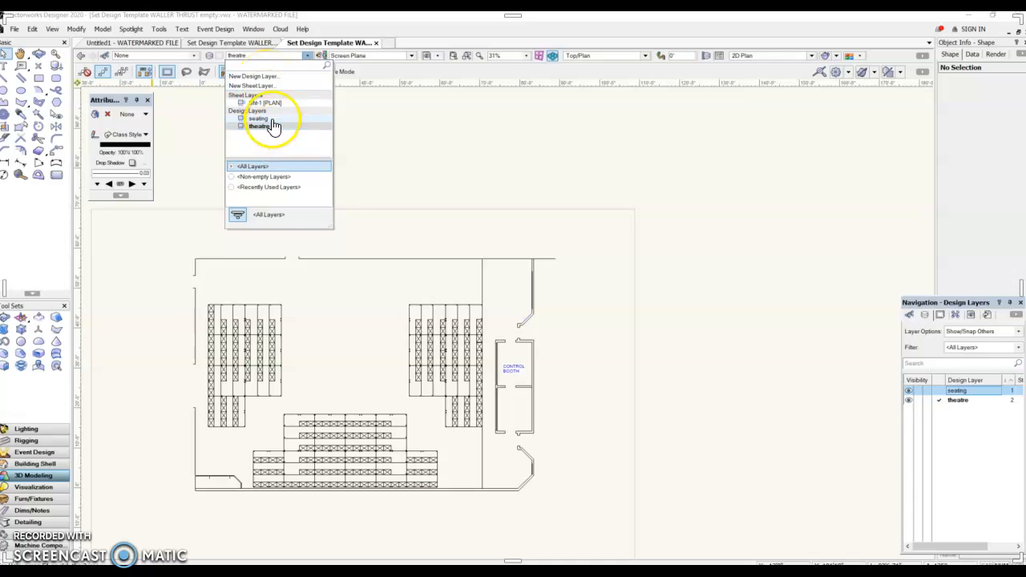
click(271, 78)
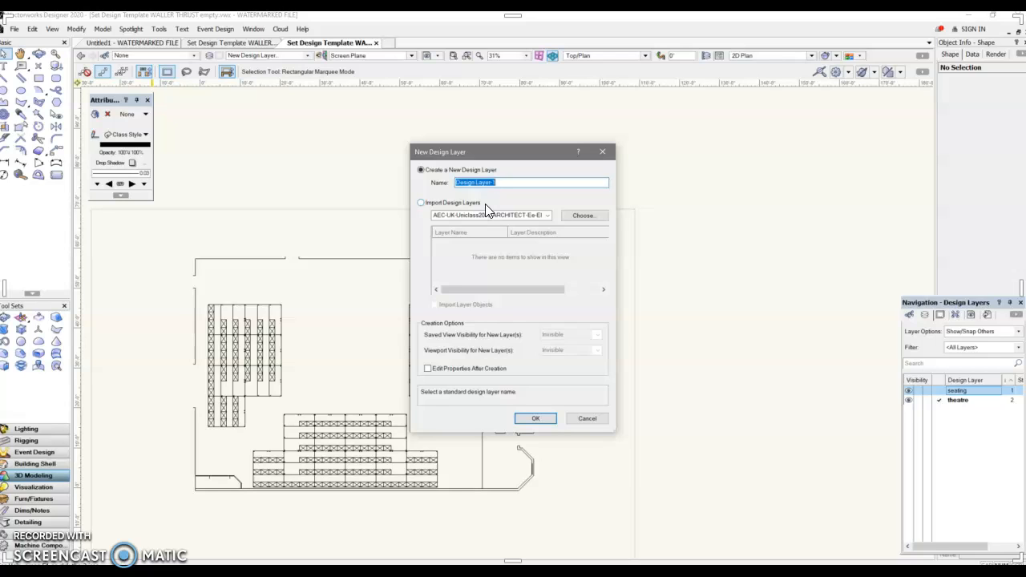
text(sho)
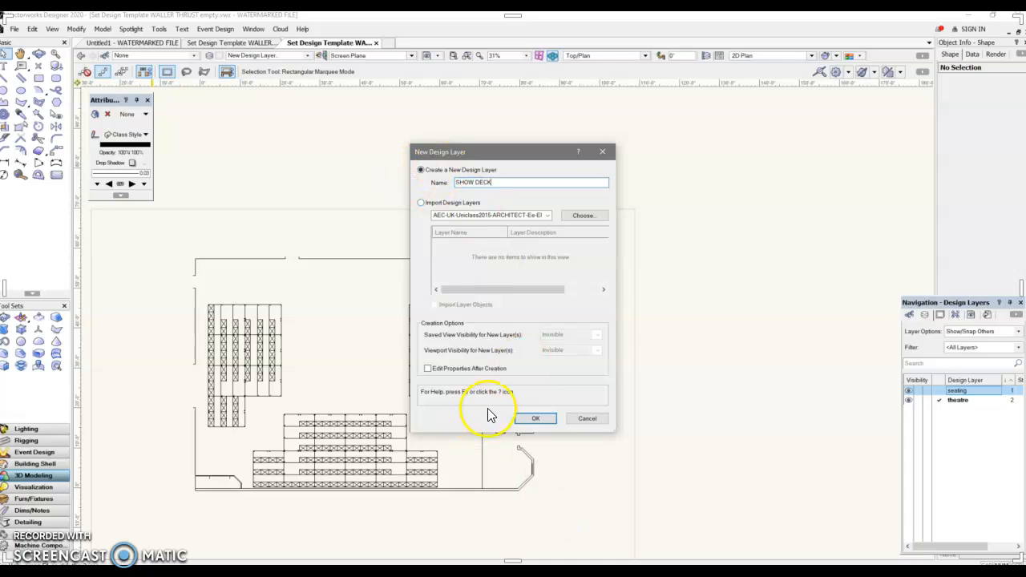
click(533, 420)
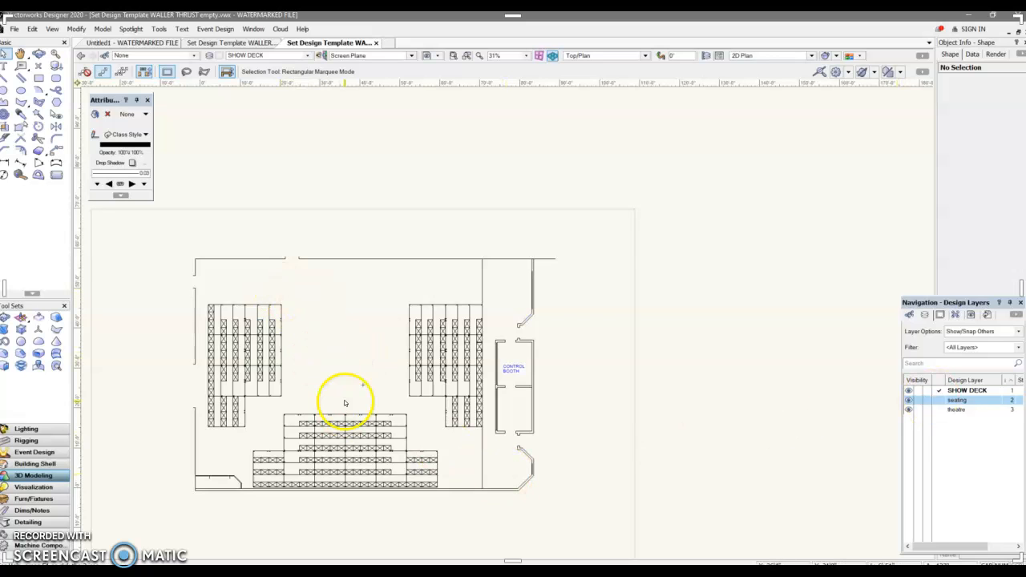
Draw a 28' by 30' rectangle on the SHOW DECK layer between the seating blocks.
click(37, 78)
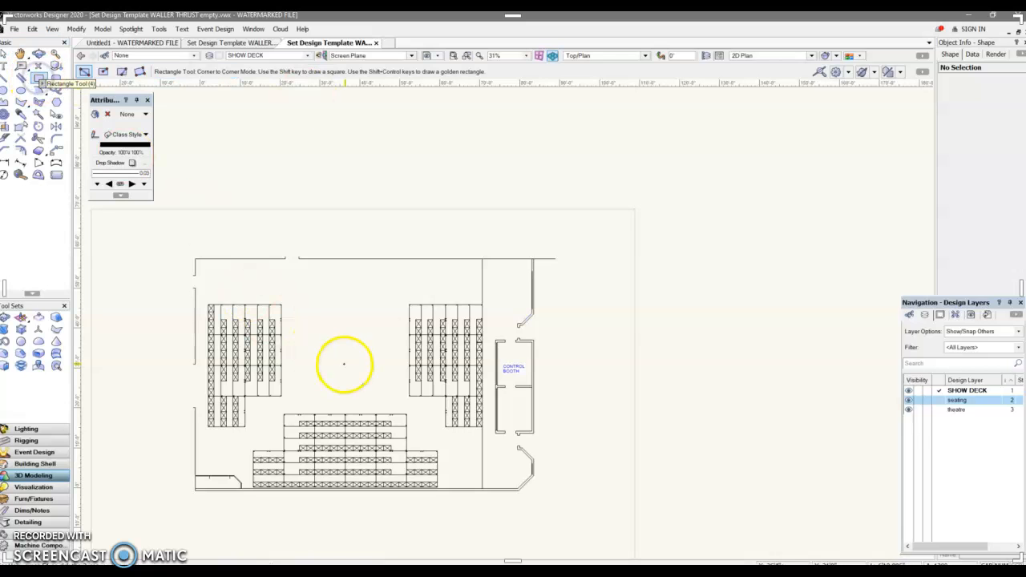
click(298, 392)
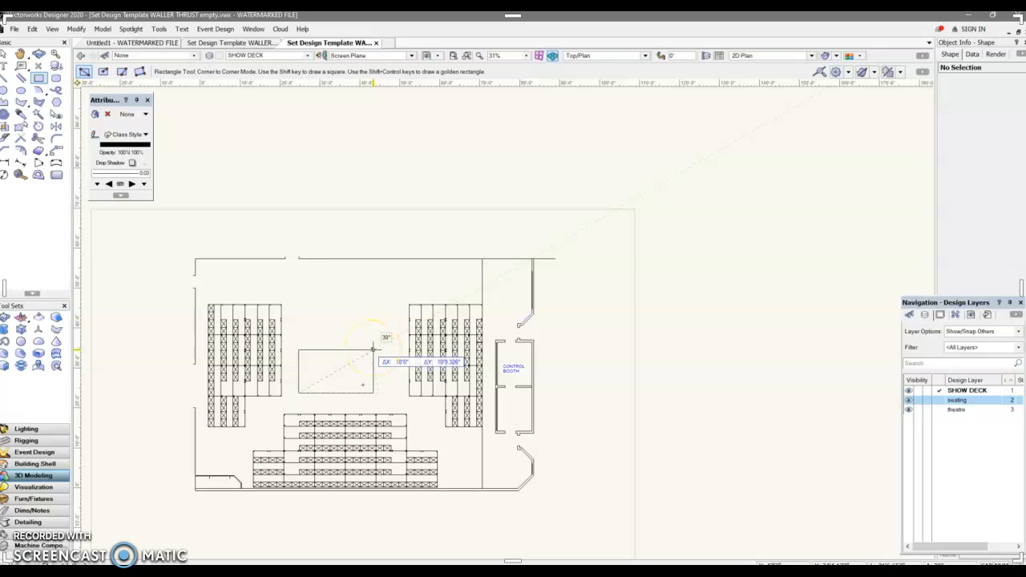
key(Tab)
text(28)
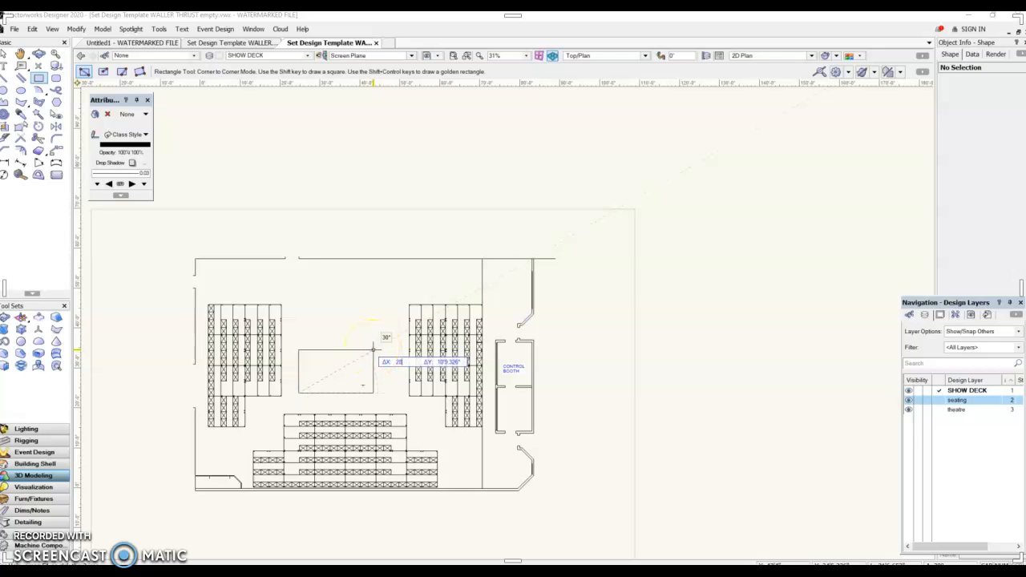
key(Tab)
text(2)
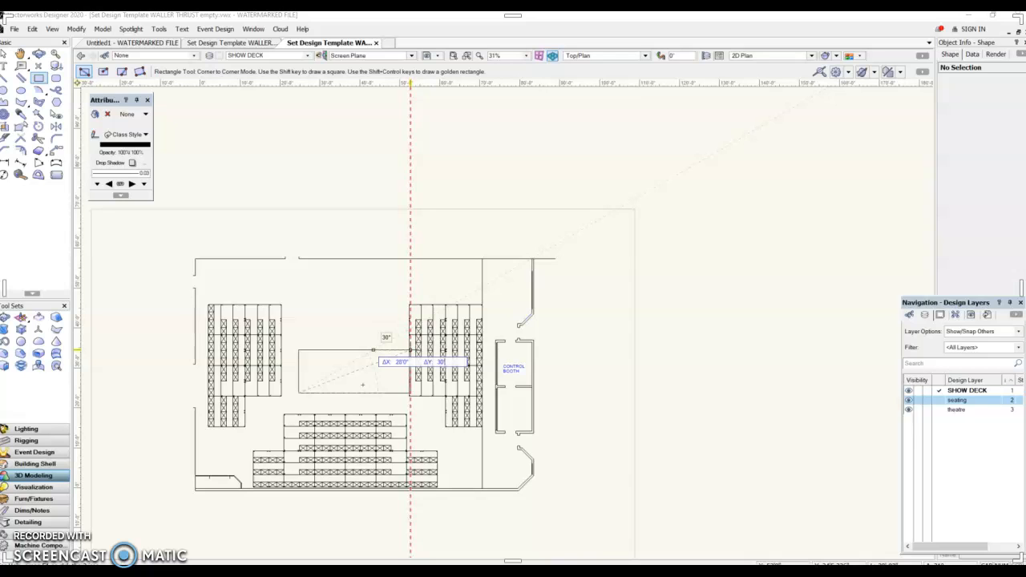
key(Tab)
click(412, 275)
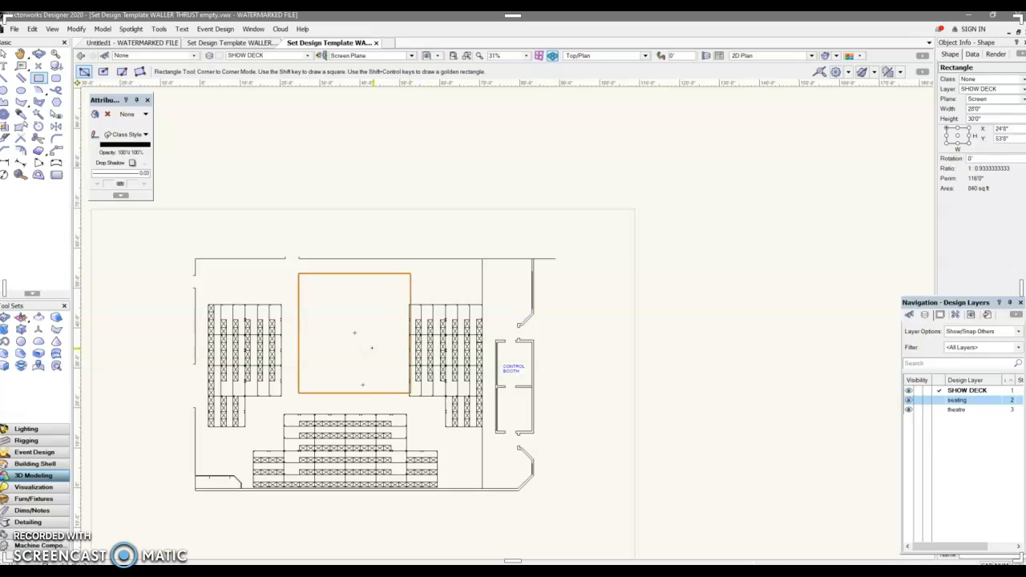
Move the rectangle down against the front seating, then shift it up 5' with Move Selection.
click(6, 57)
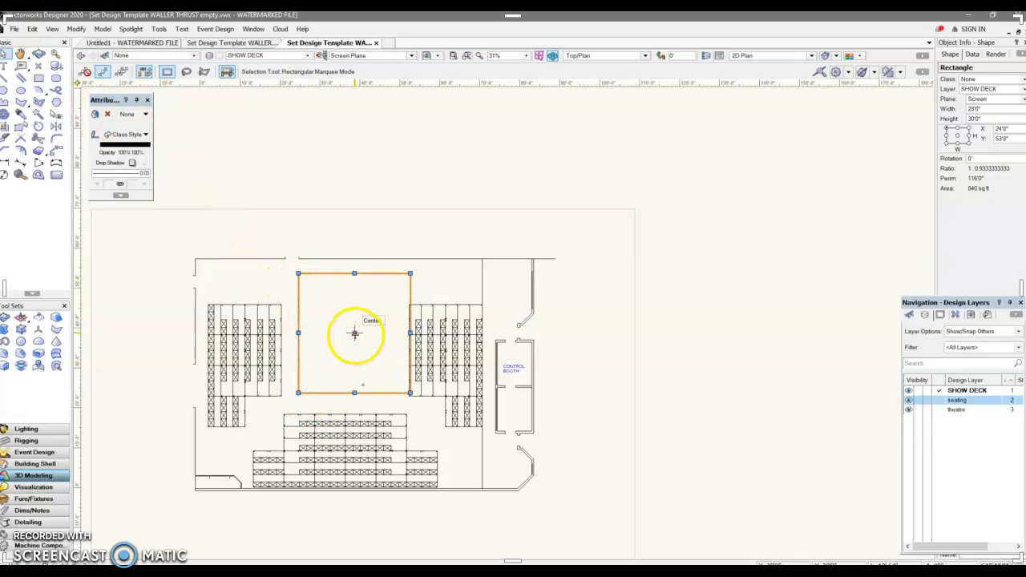
drag(354, 391, 346, 413)
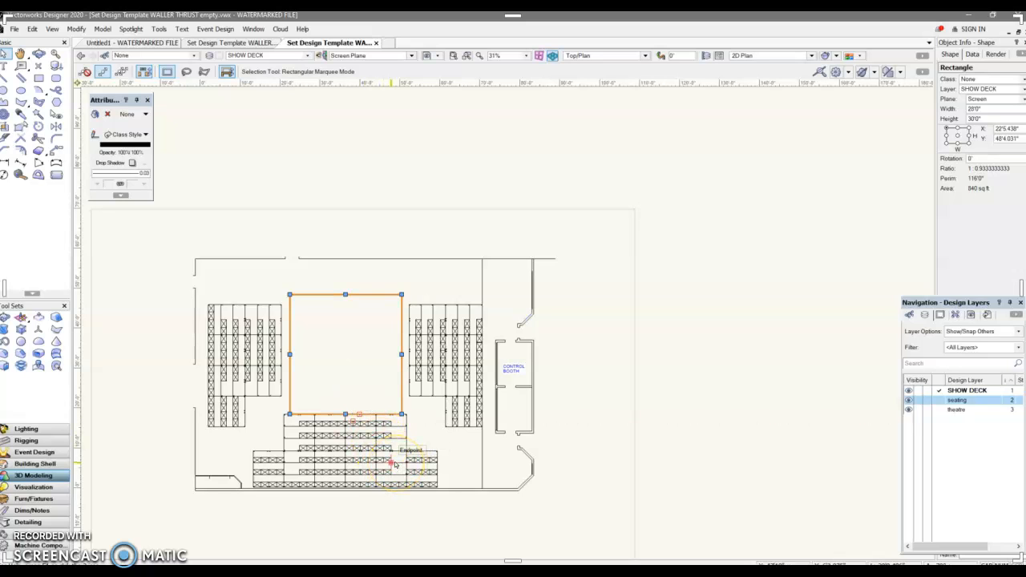
key(ctrl+m)
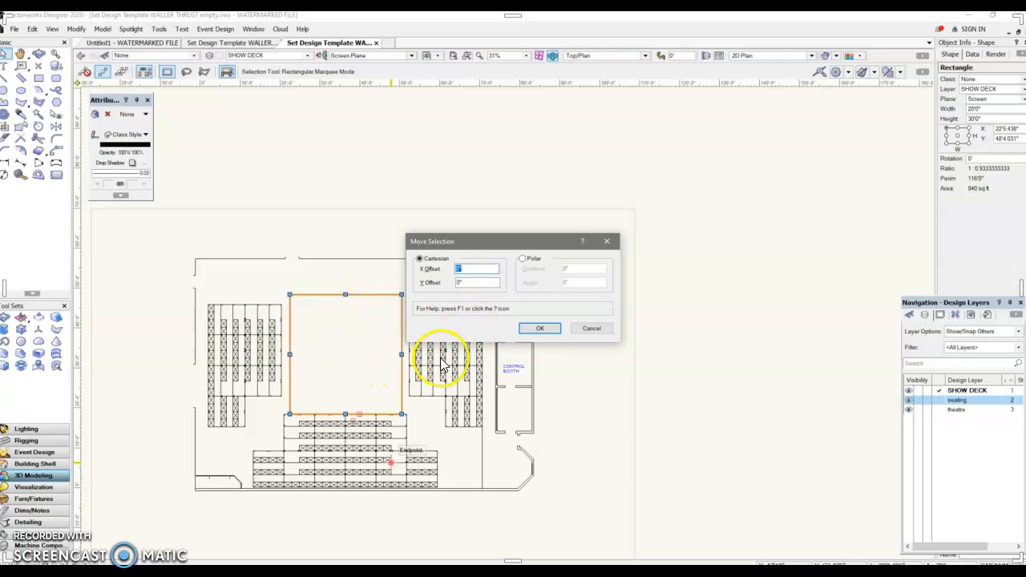
click(461, 282)
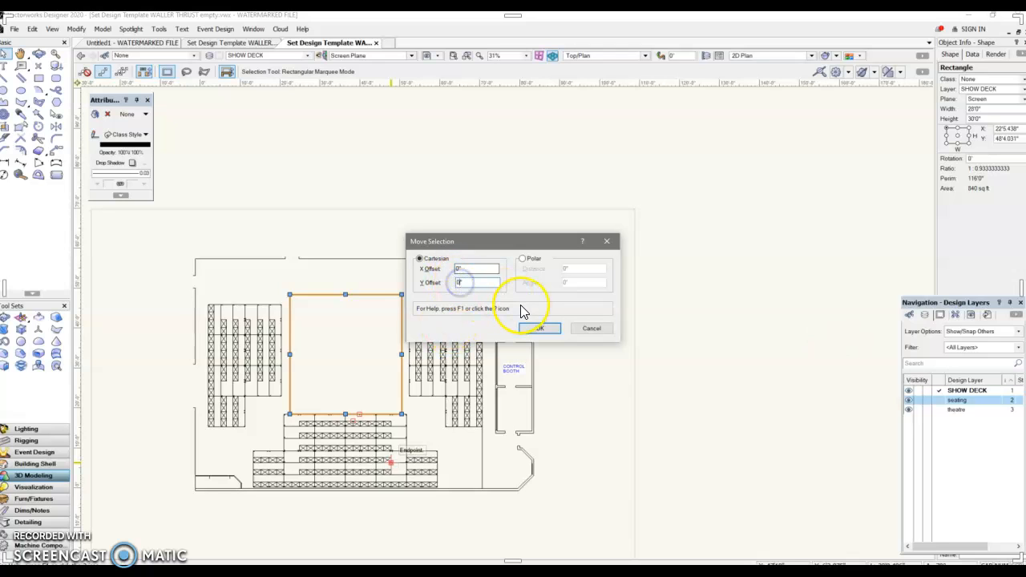
text(9)
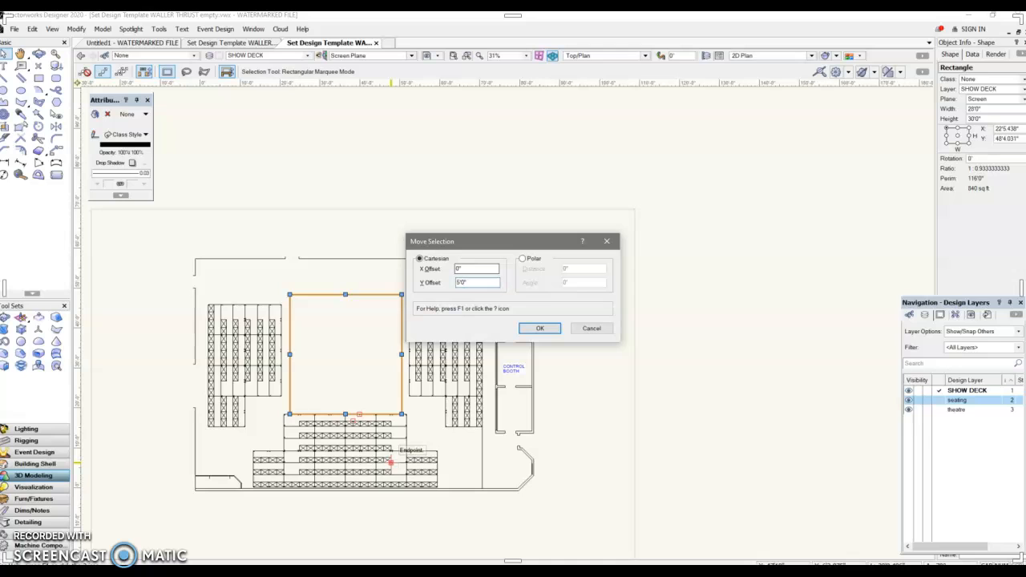
key(Return)
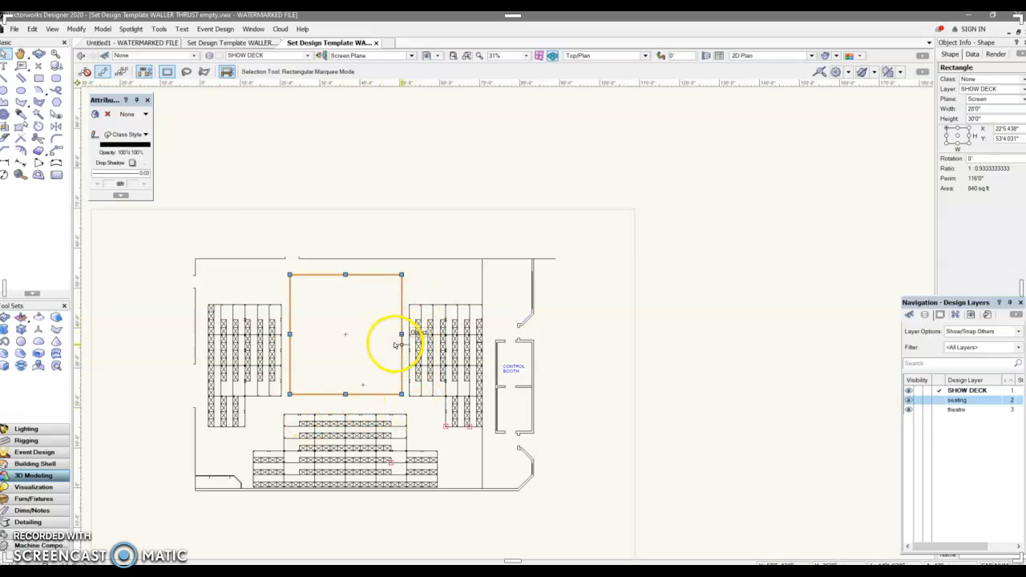
Set the rectangle's width to 24' and undo the change.
click(973, 109)
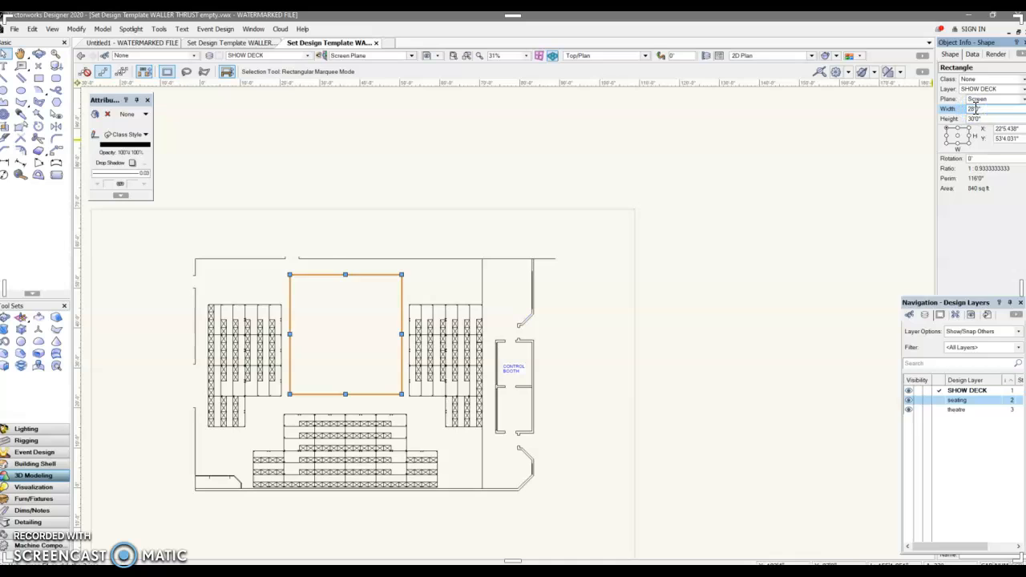
text(24)
key(Return)
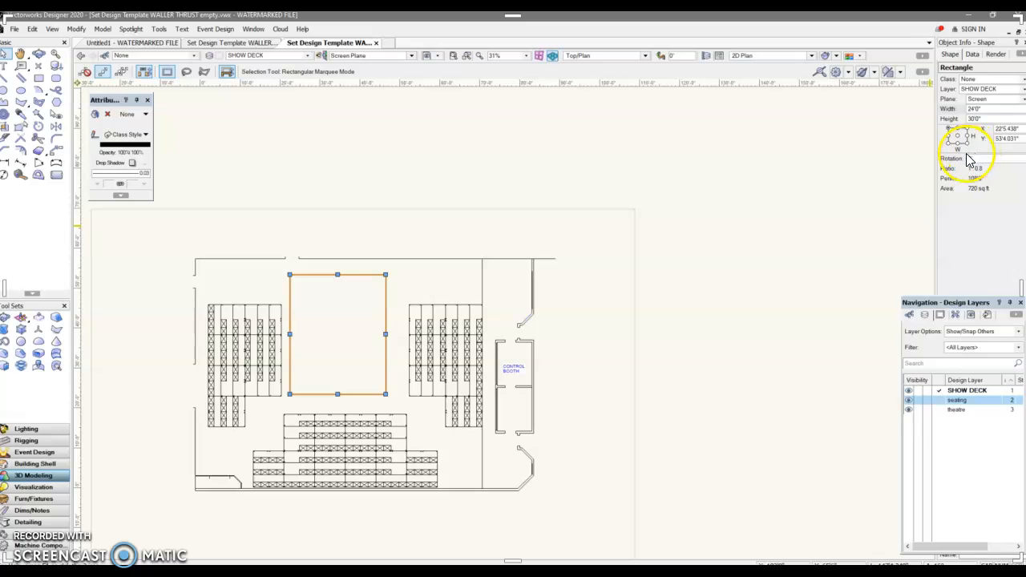
key(ctrl+z)
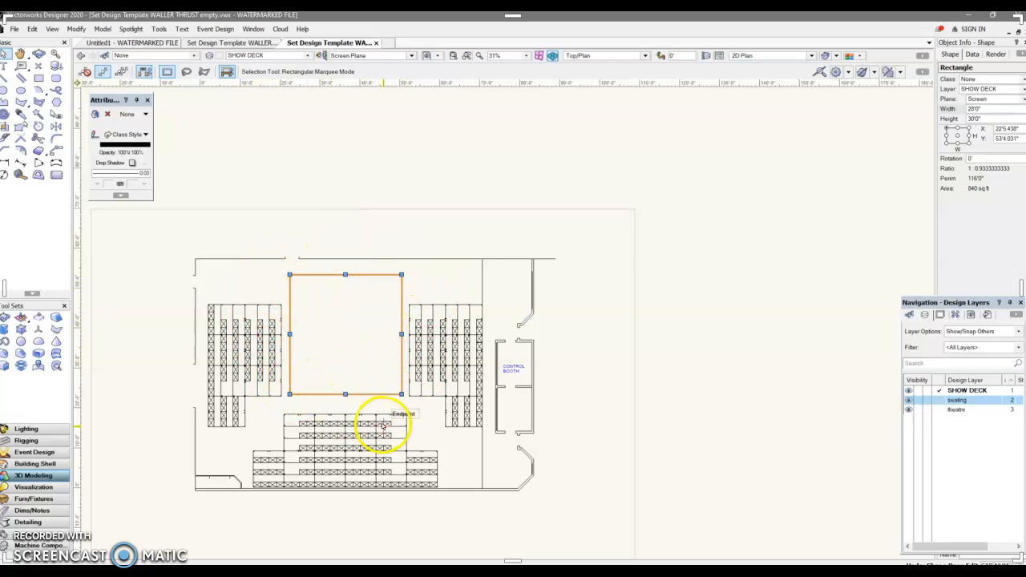
Set the rectangle's width to 22' anchored at its centre.
click(958, 137)
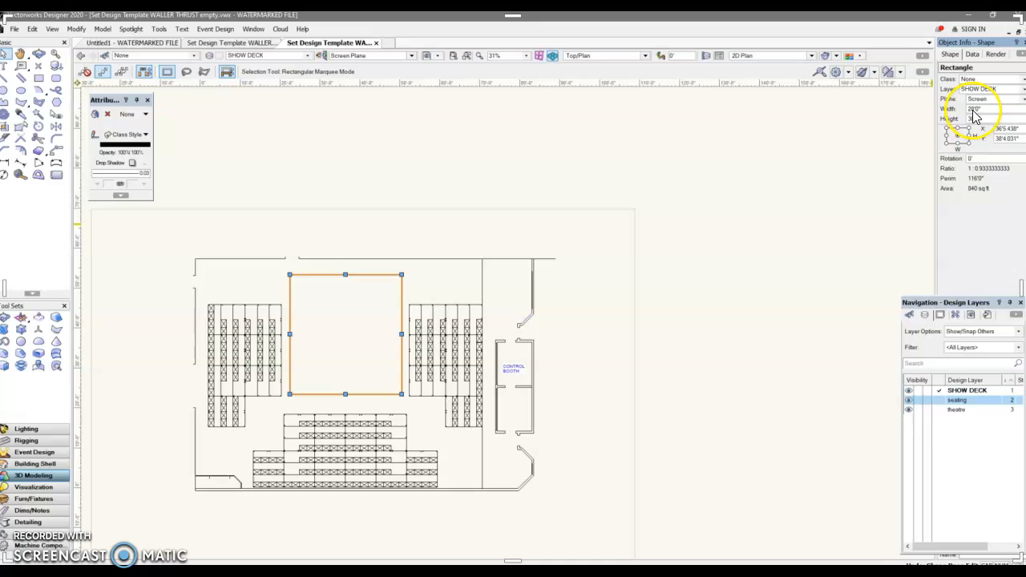
click(951, 132)
click(974, 114)
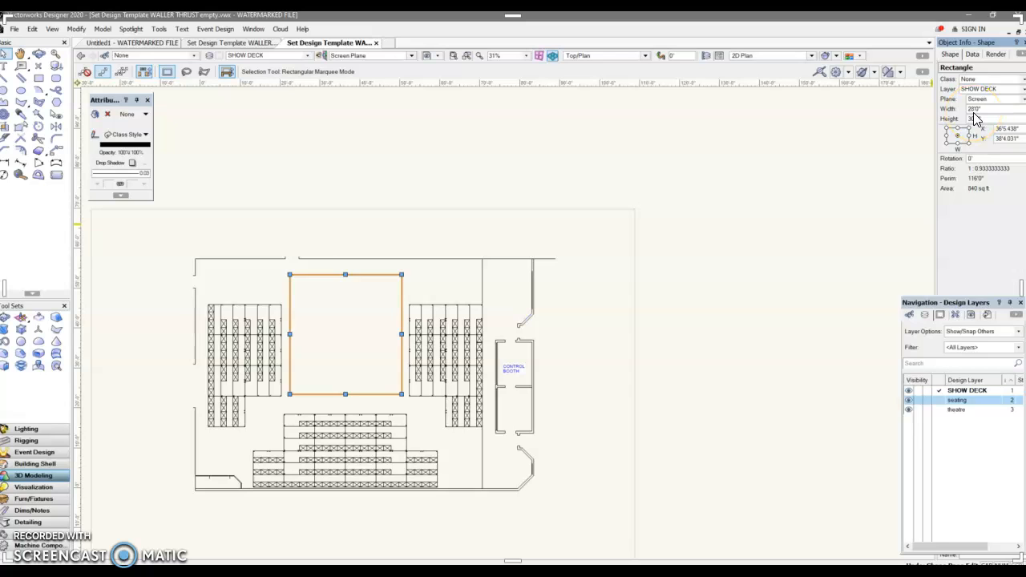
click(975, 110)
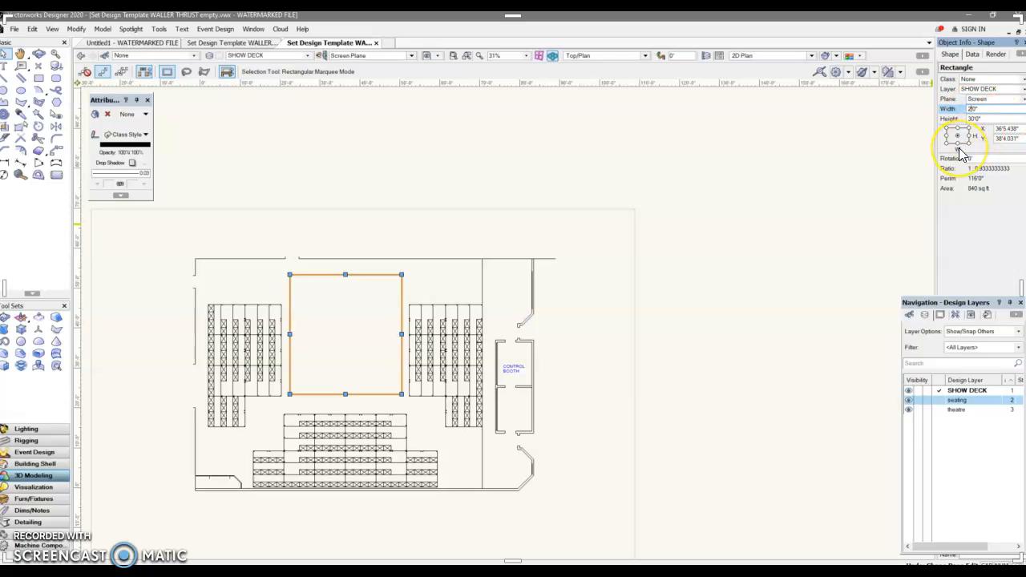
text(2)
key(Return)
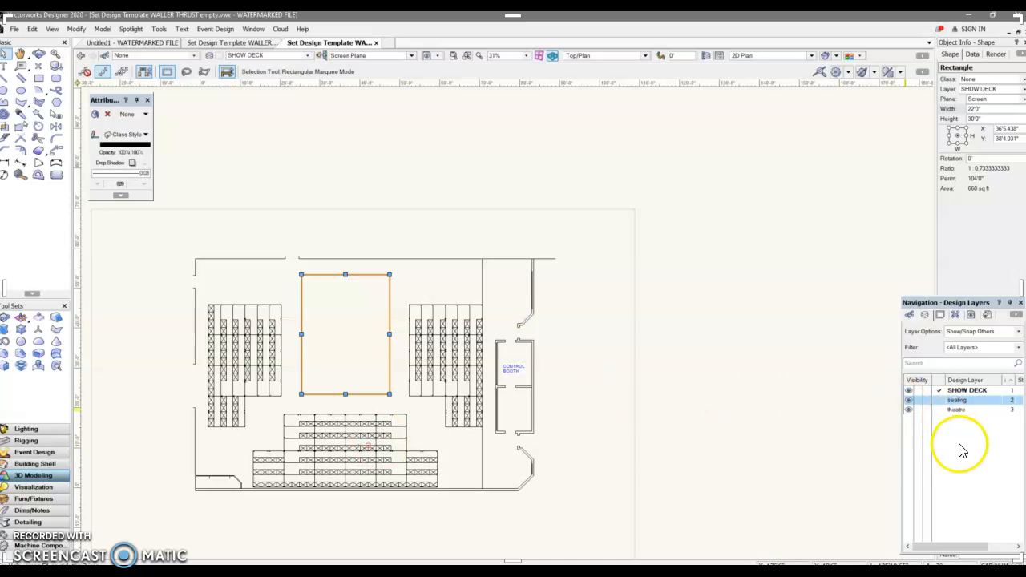
Create new design layers named SET and MASKING.
click(307, 56)
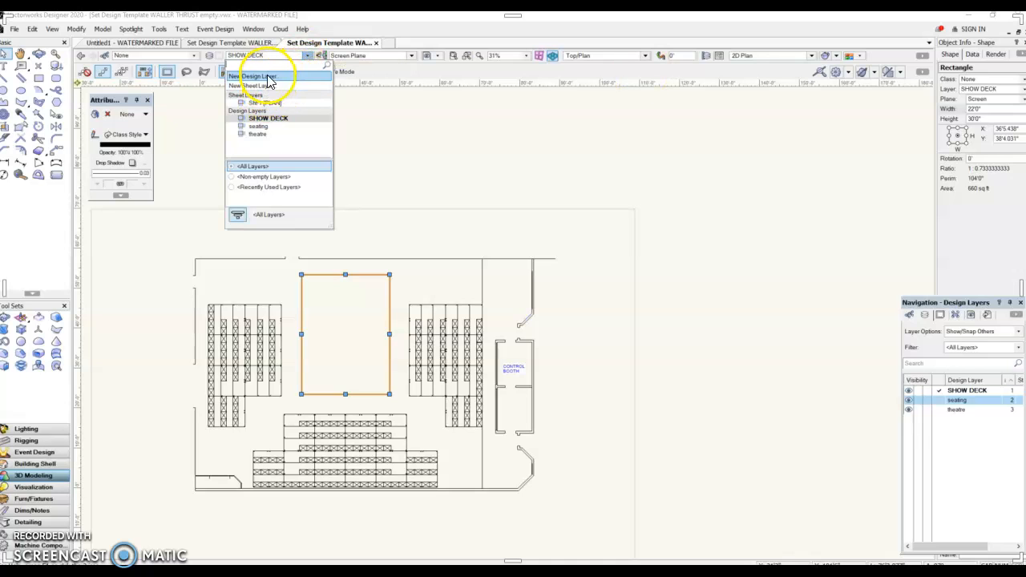
click(270, 75)
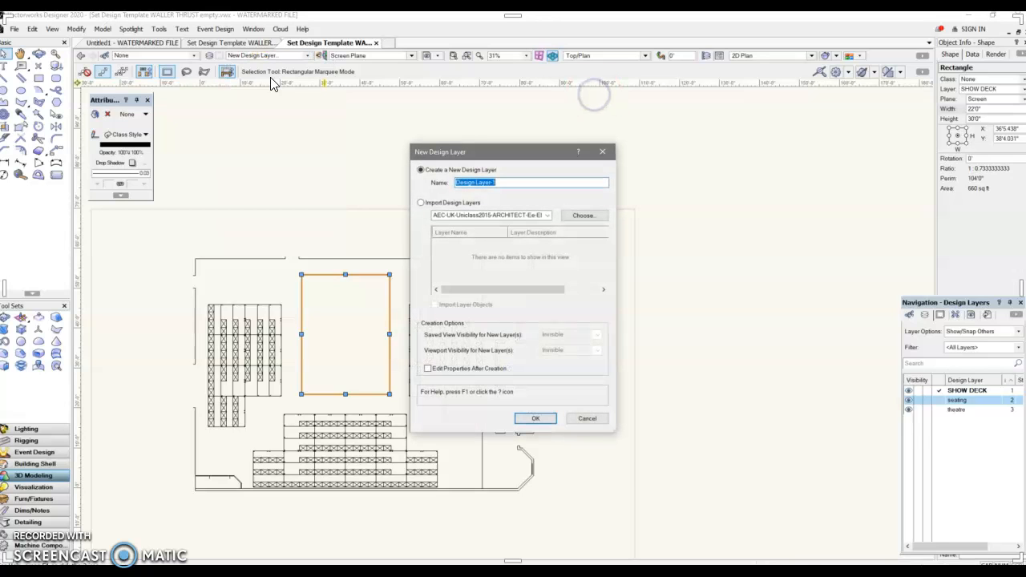
text(se)
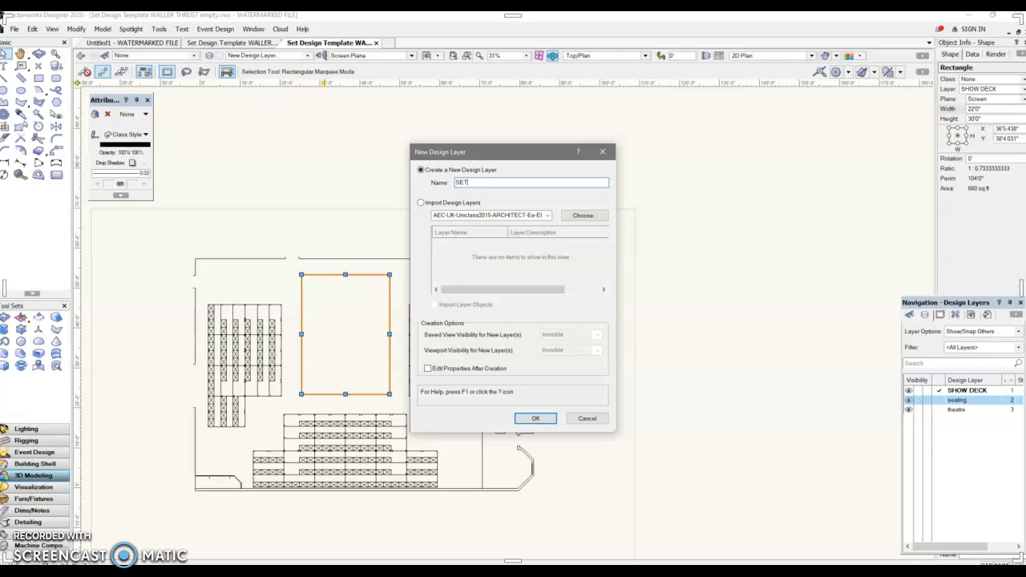
key(Return)
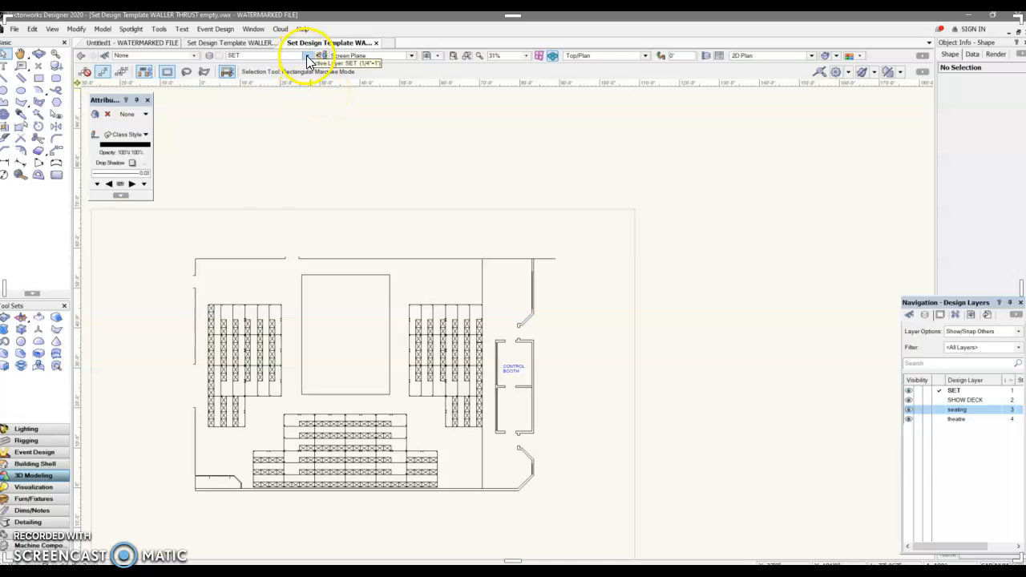
click(307, 57)
click(297, 76)
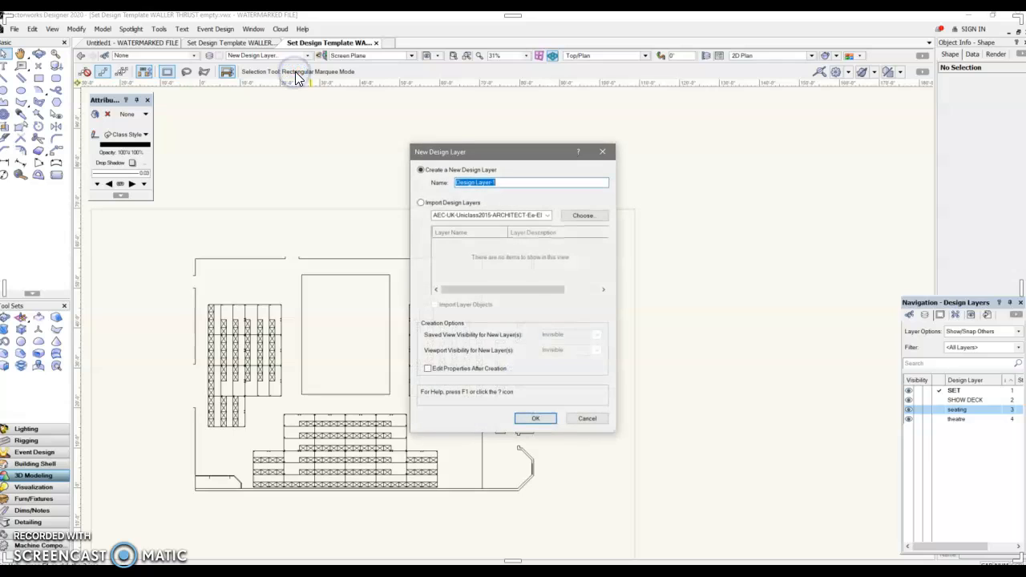
text(MASKING)
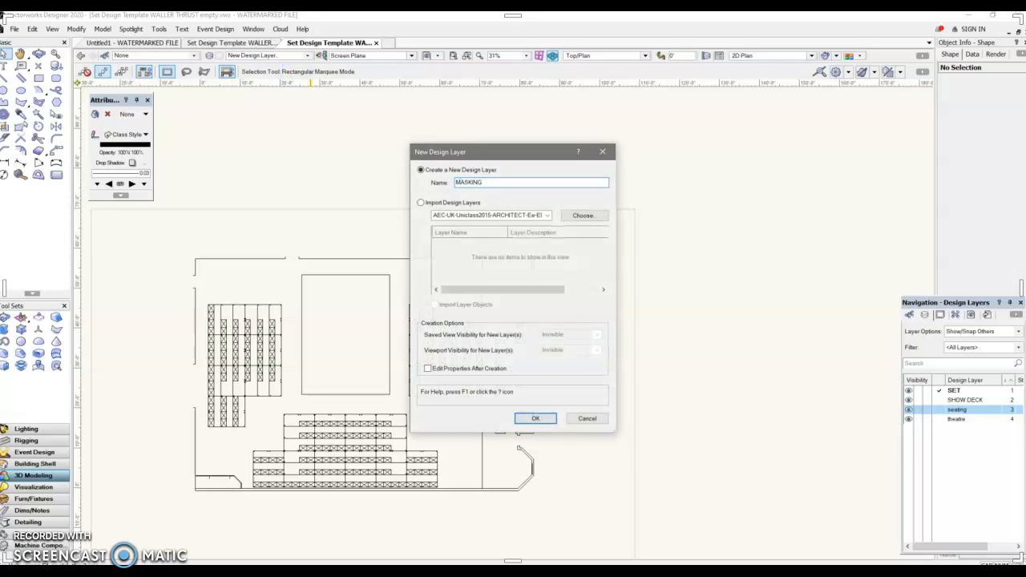
key(Return)
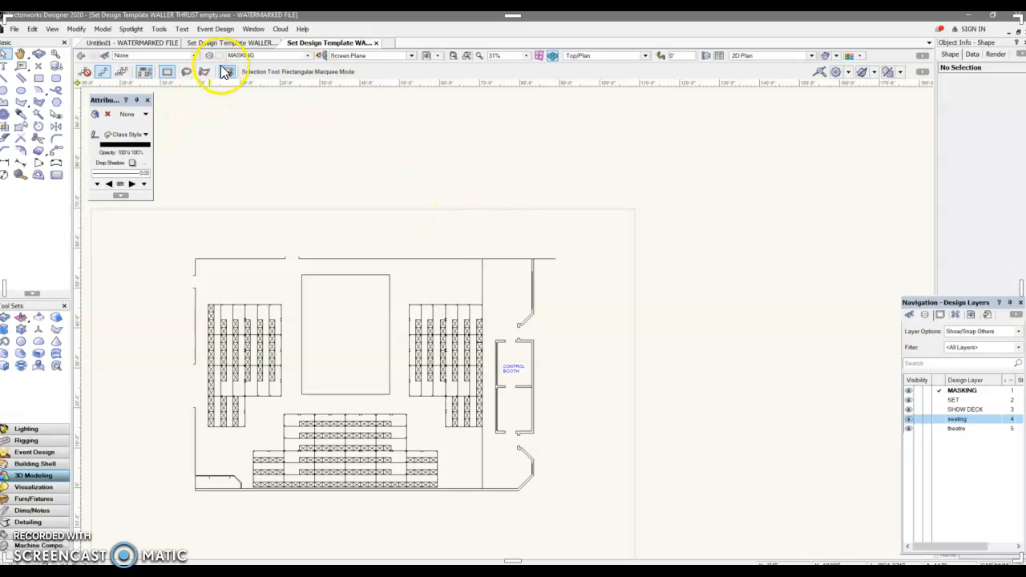
Create new design layers named CATWALK and CROSS SECTION.
click(306, 56)
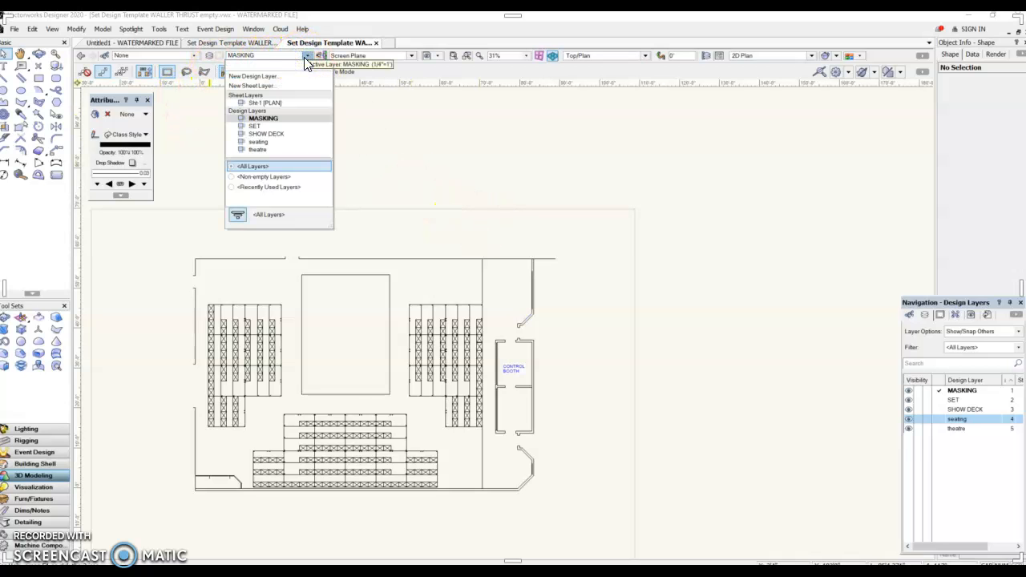
click(262, 76)
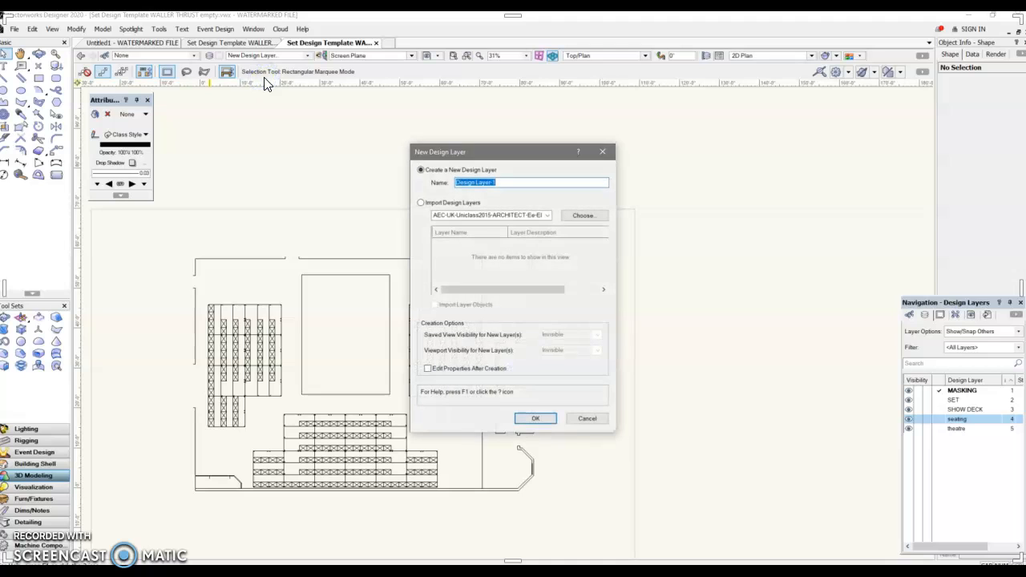
text(CATWALK)
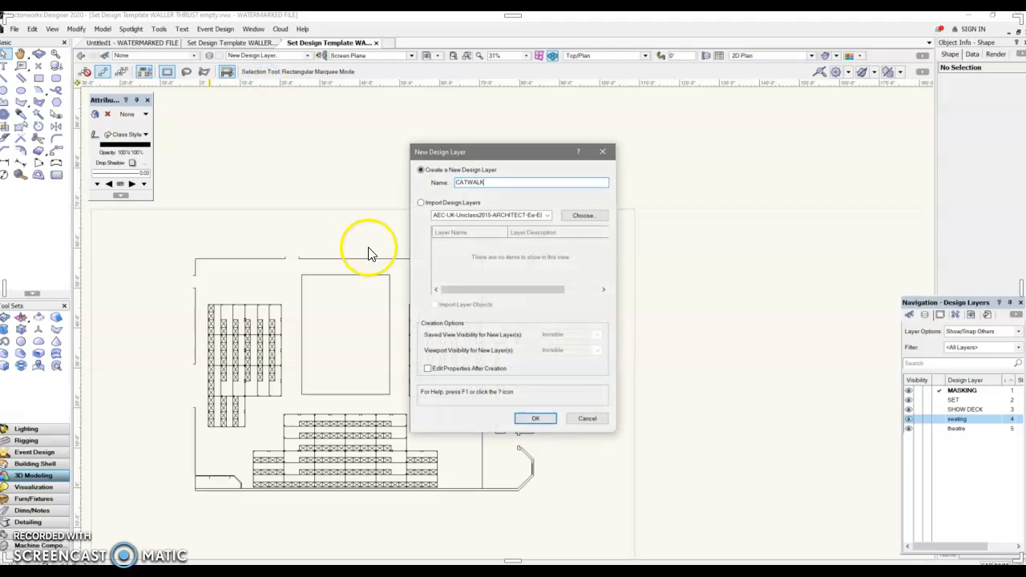
click(537, 420)
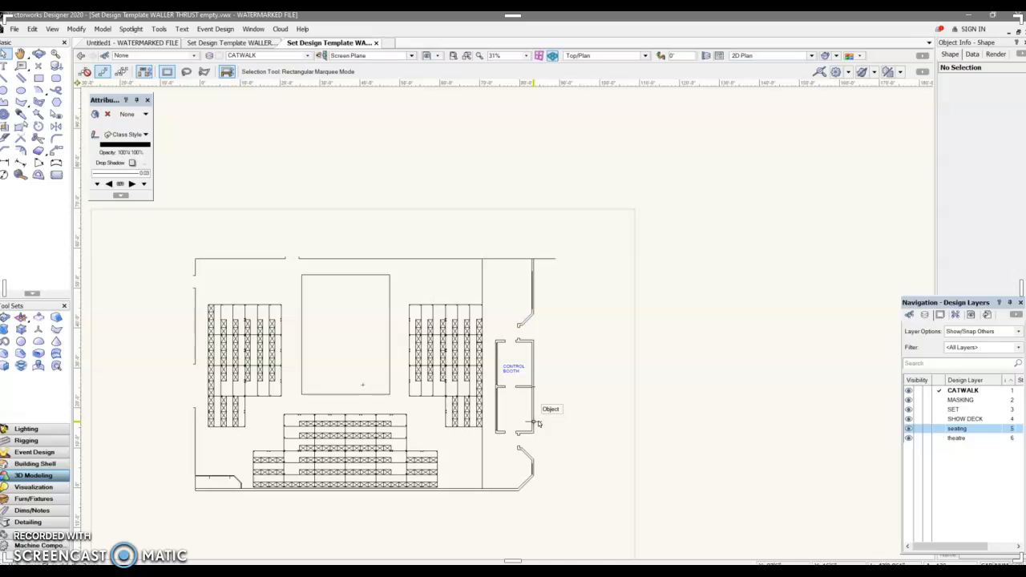
click(307, 56)
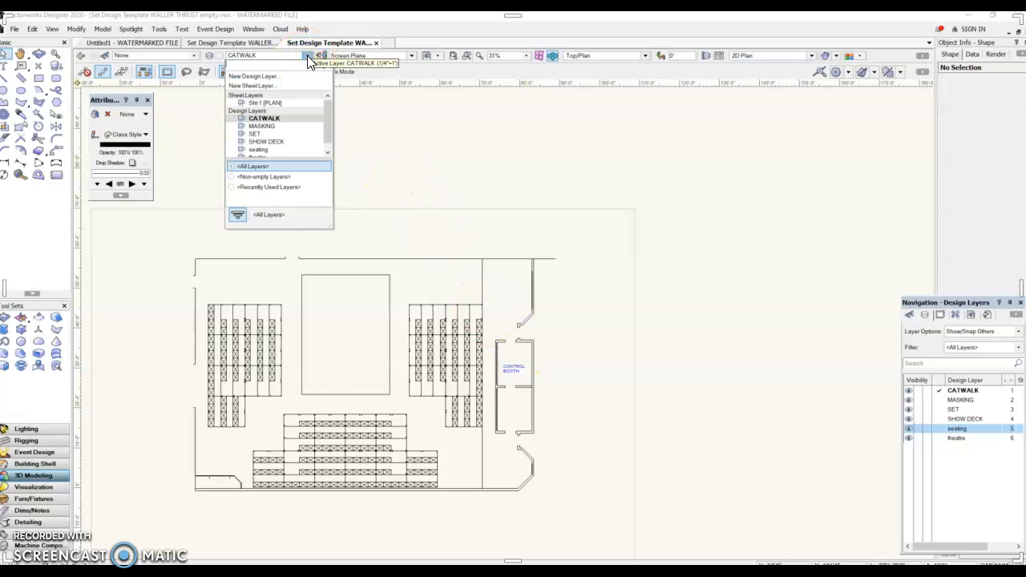
click(299, 77)
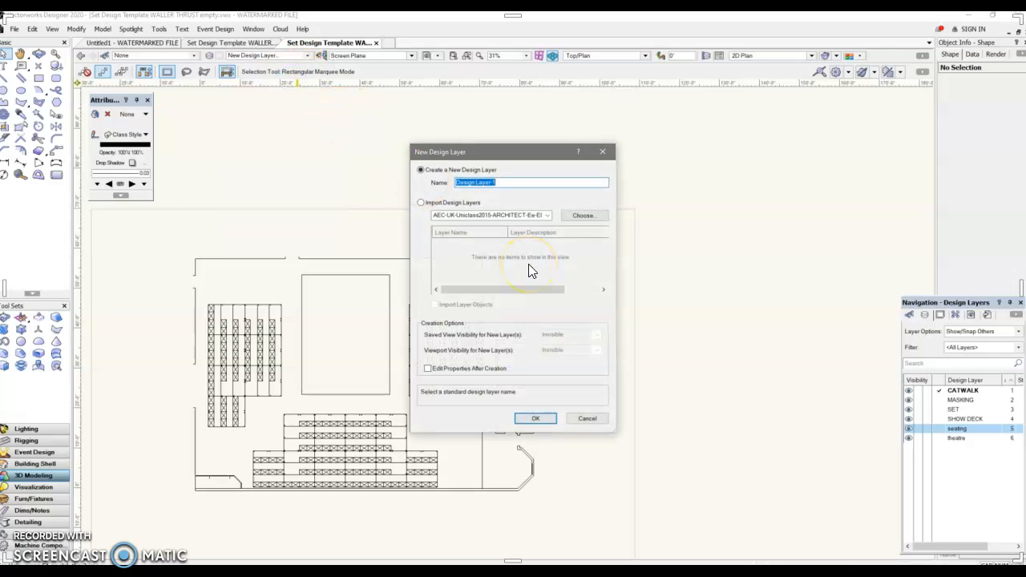
text(CROSS SECTION)
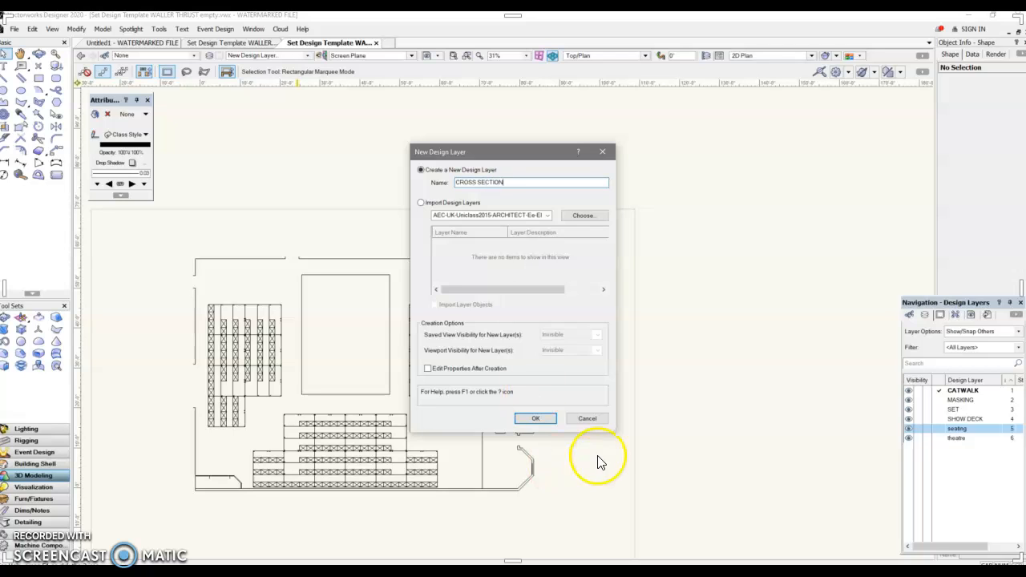
click(529, 419)
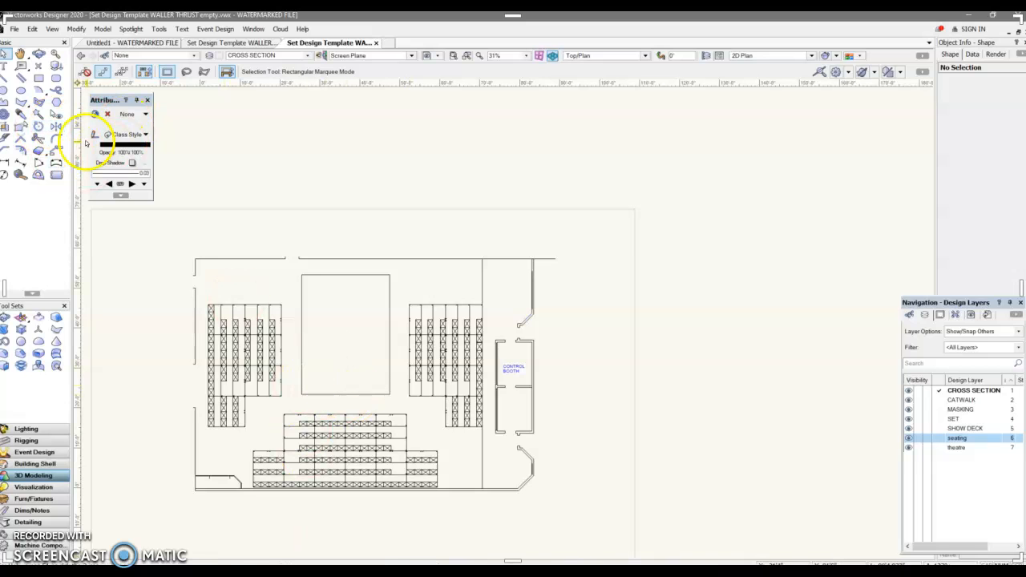
With the Double Line tool at 3" separation creating polygons, draw a 6' horizontal double line inside the deck.
click(22, 79)
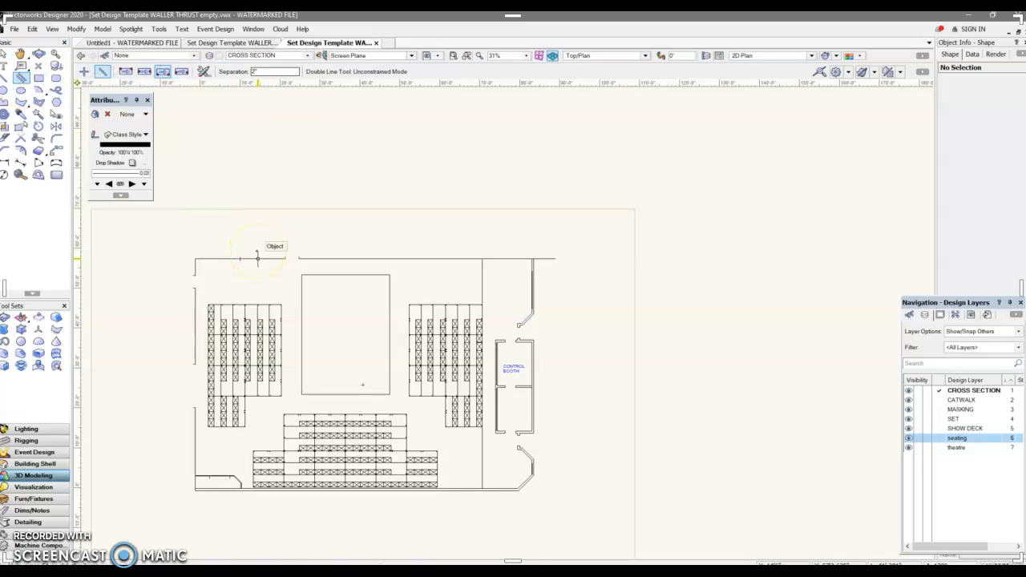
click(253, 71)
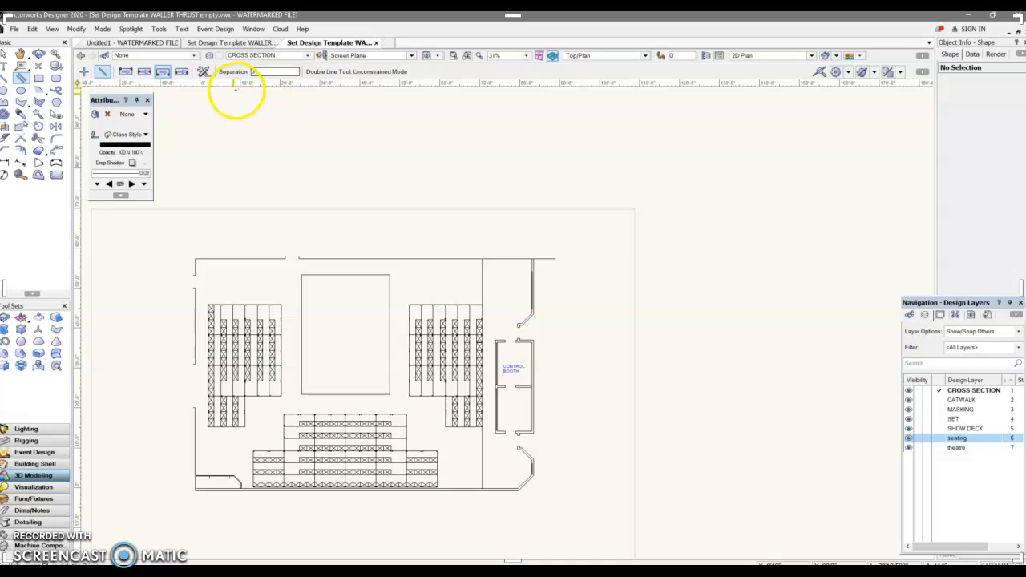
click(203, 71)
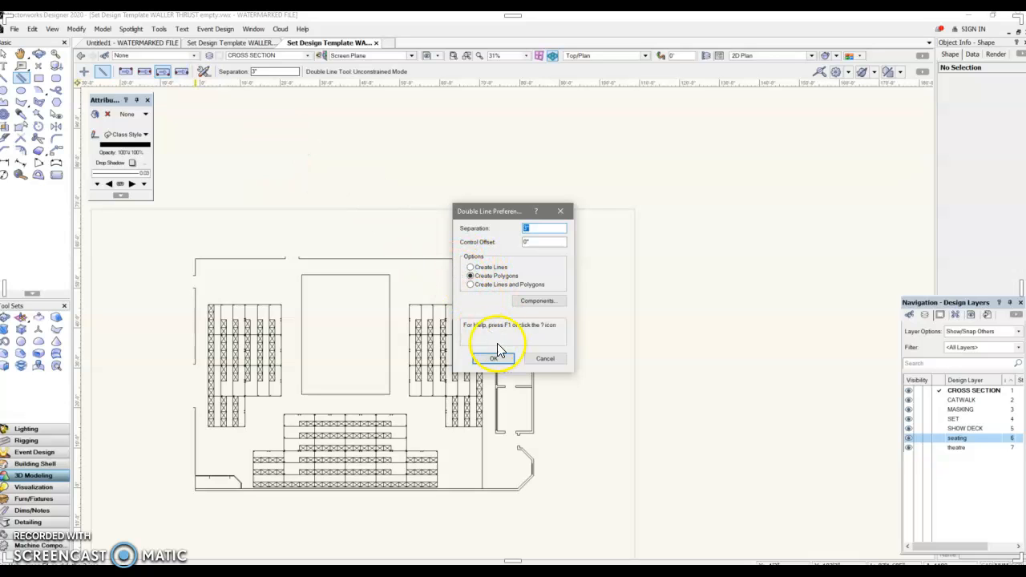
click(546, 361)
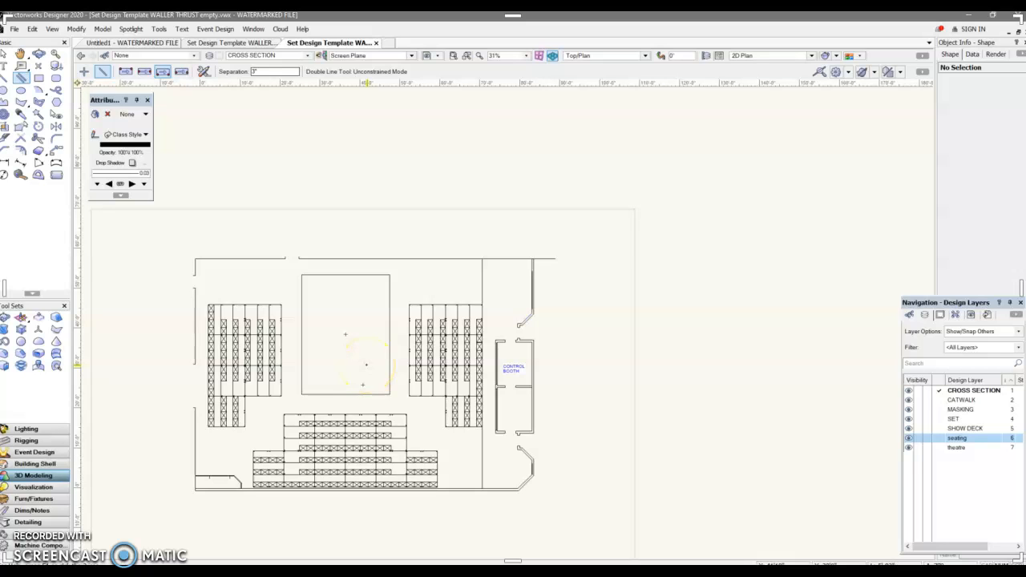
scroll(316, 316, up, 4)
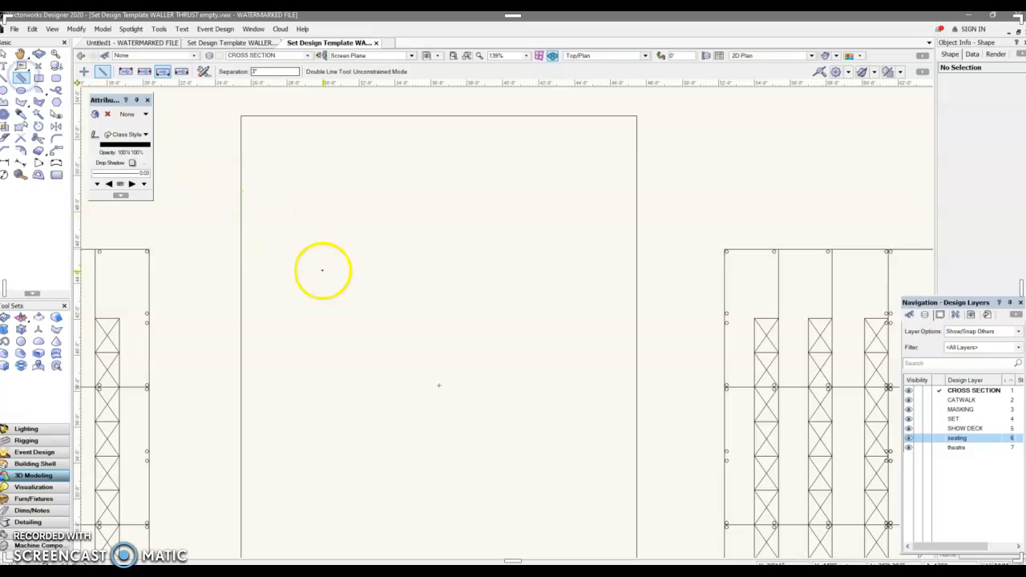
click(301, 300)
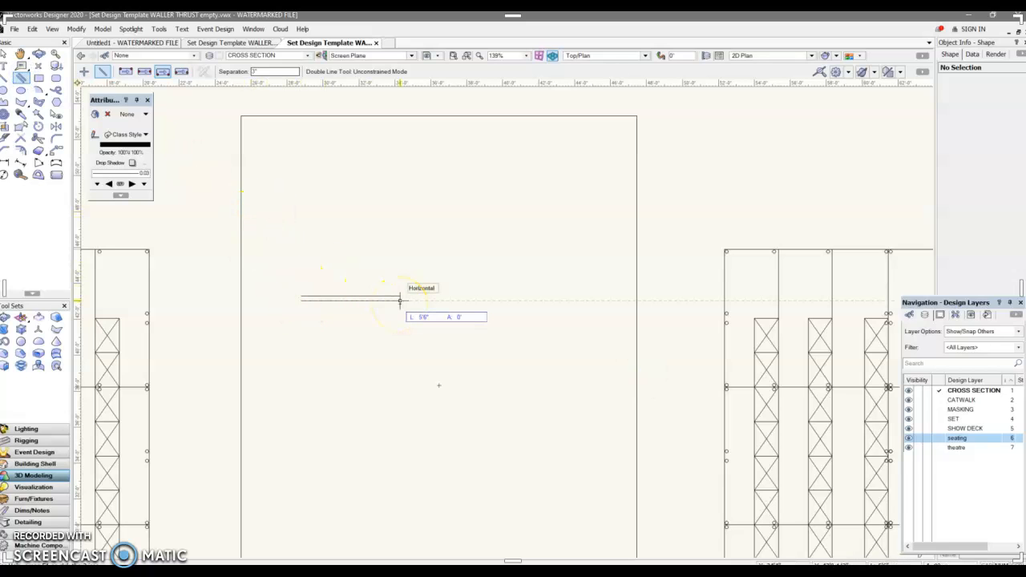
text(6)
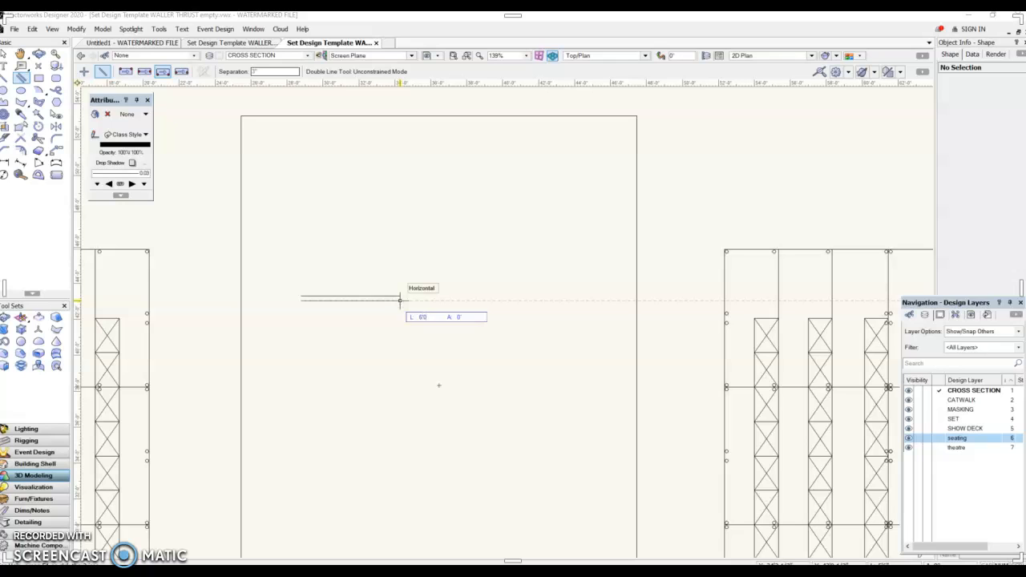
key(Tab)
click(409, 300)
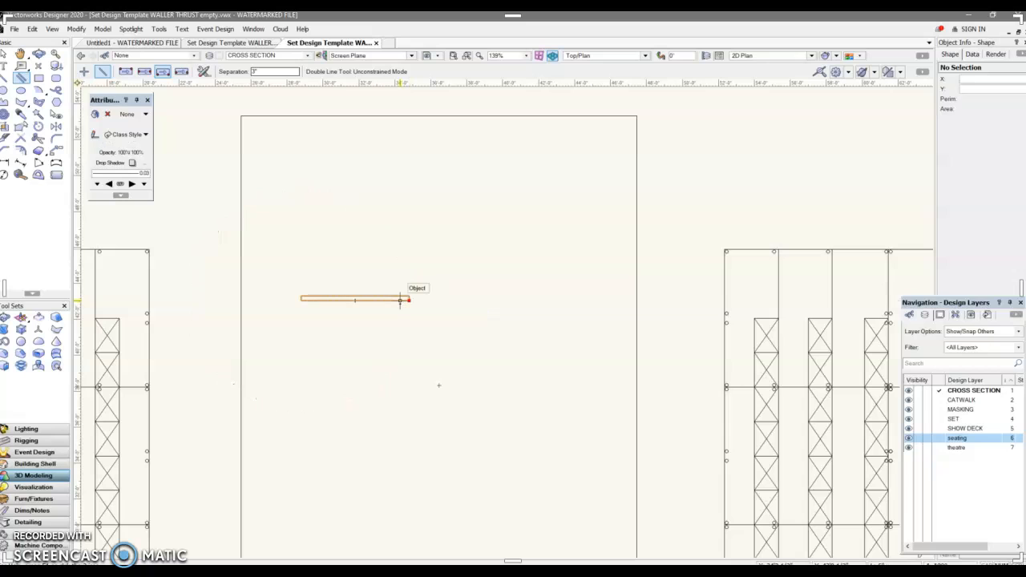
click(387, 425)
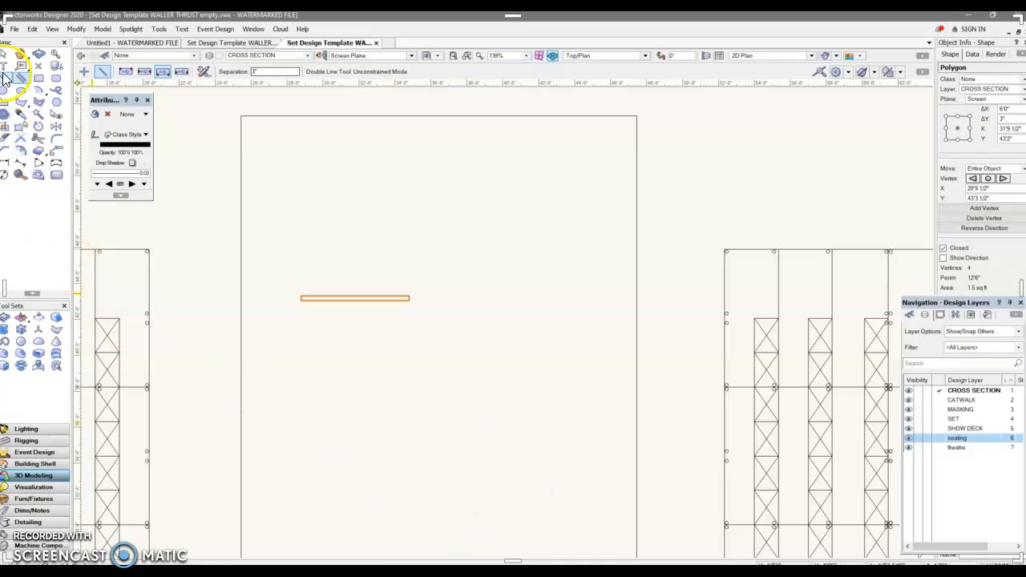
Draw a 4' vertical double line upward from the right end of the horizontal one.
scroll(518, 479, down, 2)
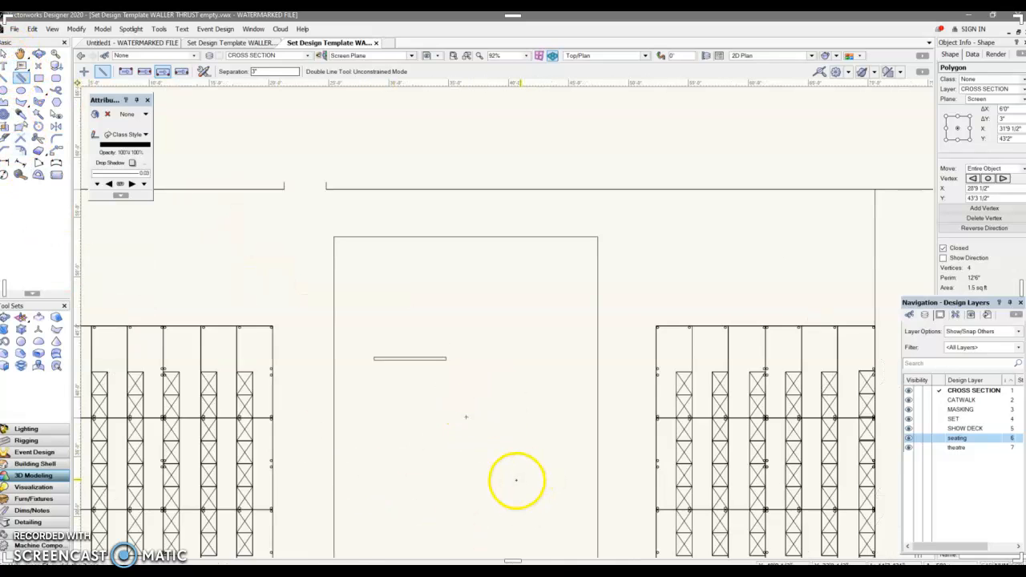
middle_drag(511, 479, 454, 334)
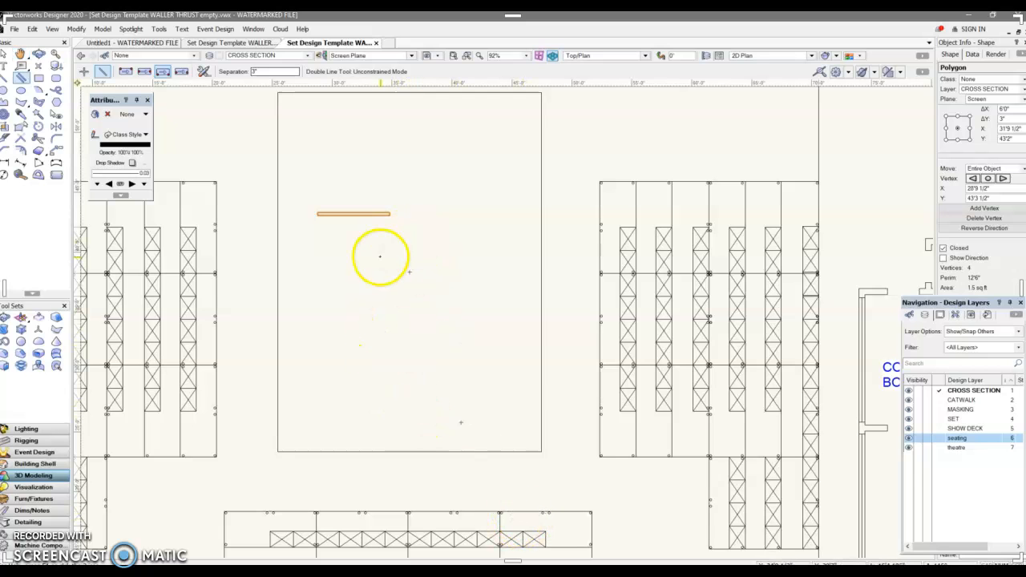
scroll(390, 217, up, 2)
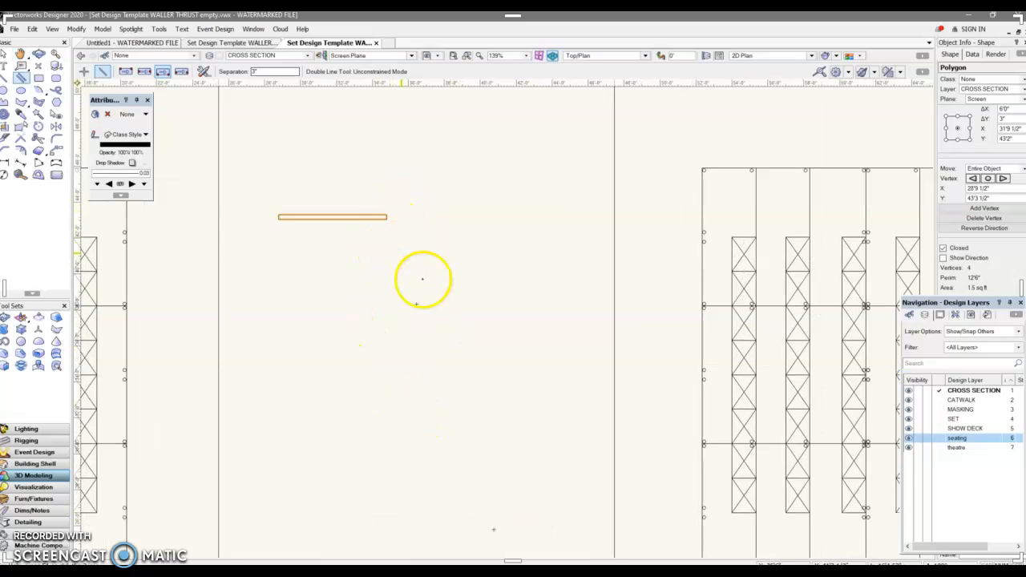
click(386, 215)
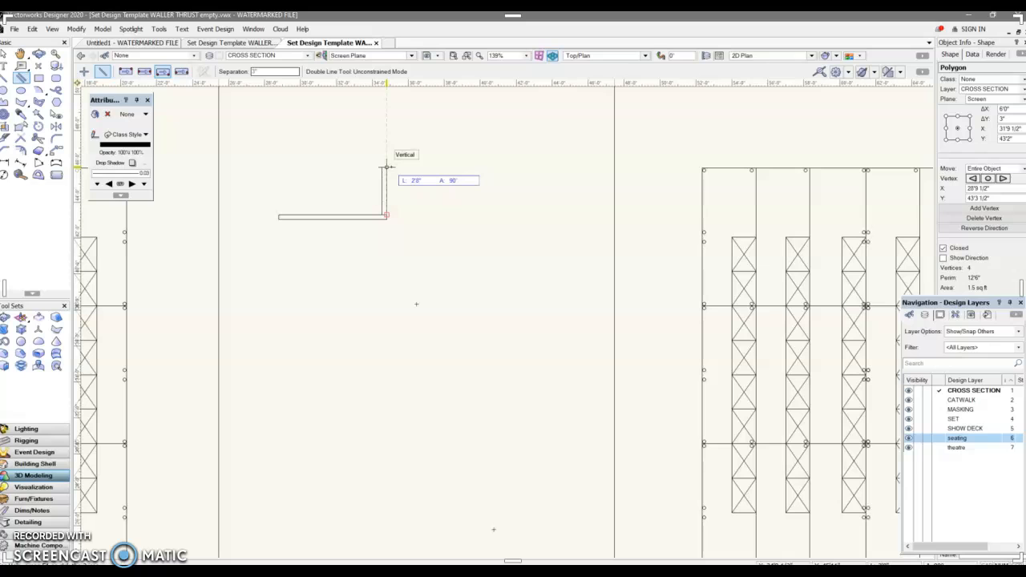
click(382, 178)
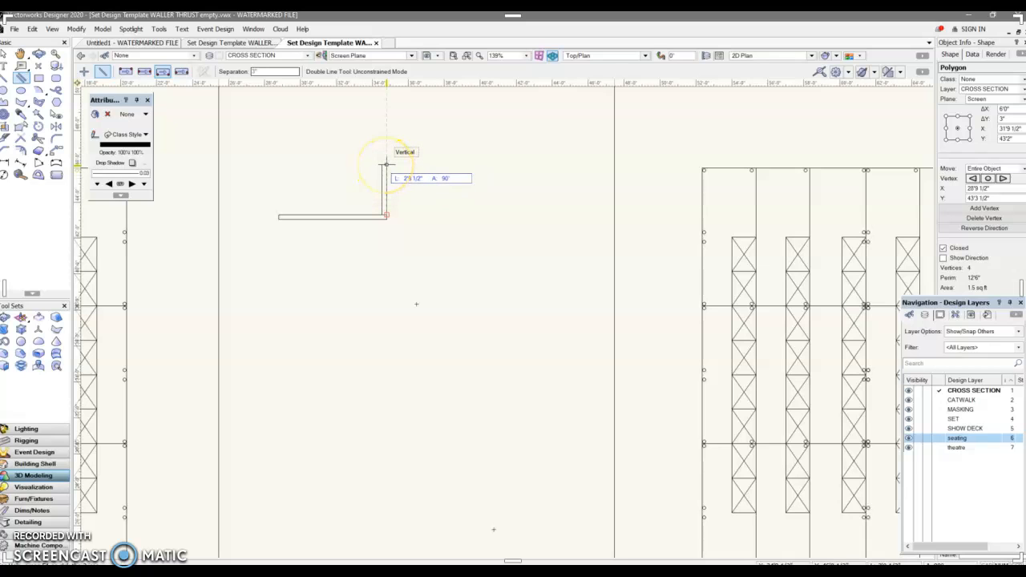
text(4)
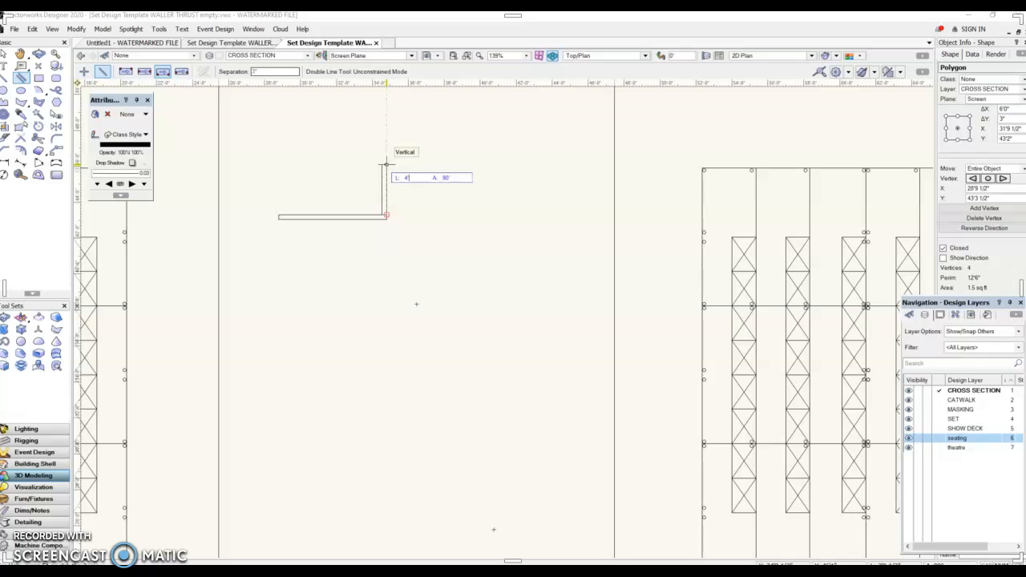
key(Tab)
key(Return)
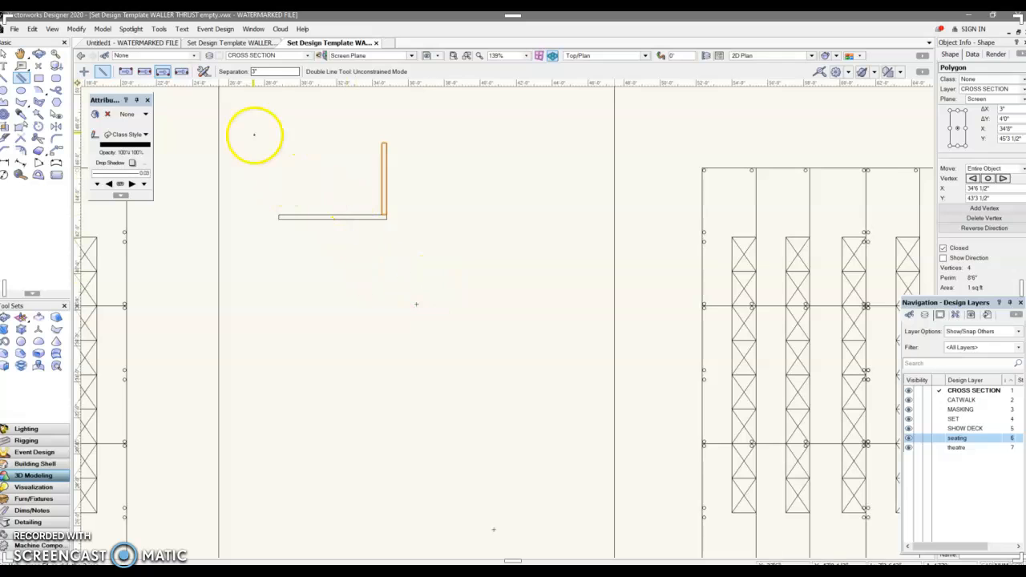
scroll(386, 222, up, 2)
scroll(387, 222, up, 1)
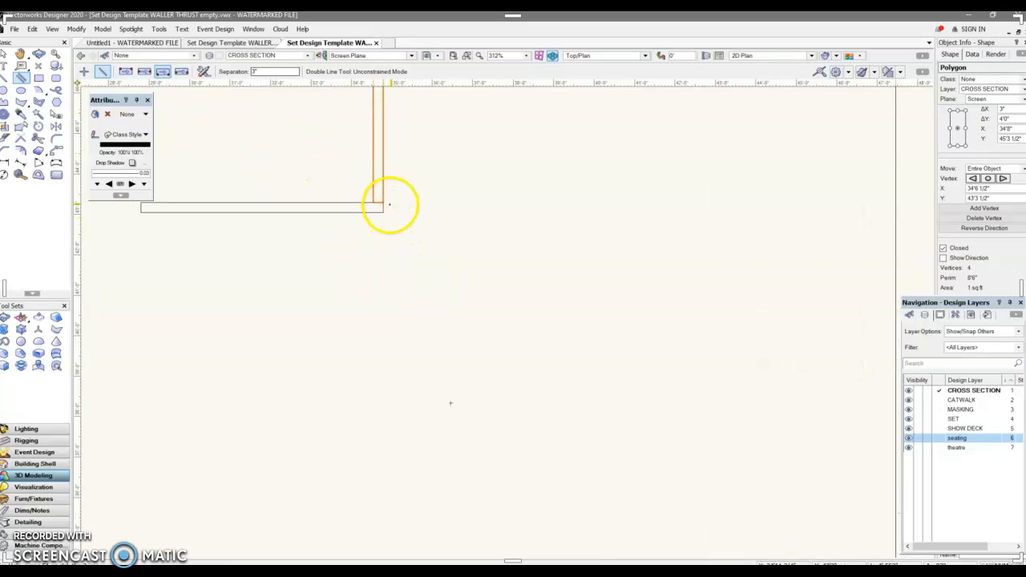
scroll(328, 213, down, 1)
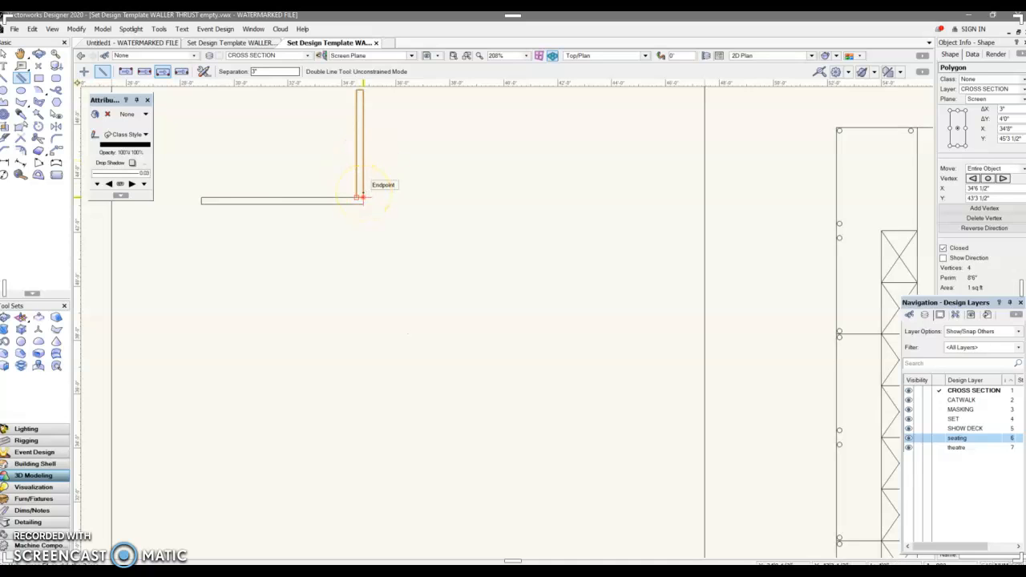
click(125, 71)
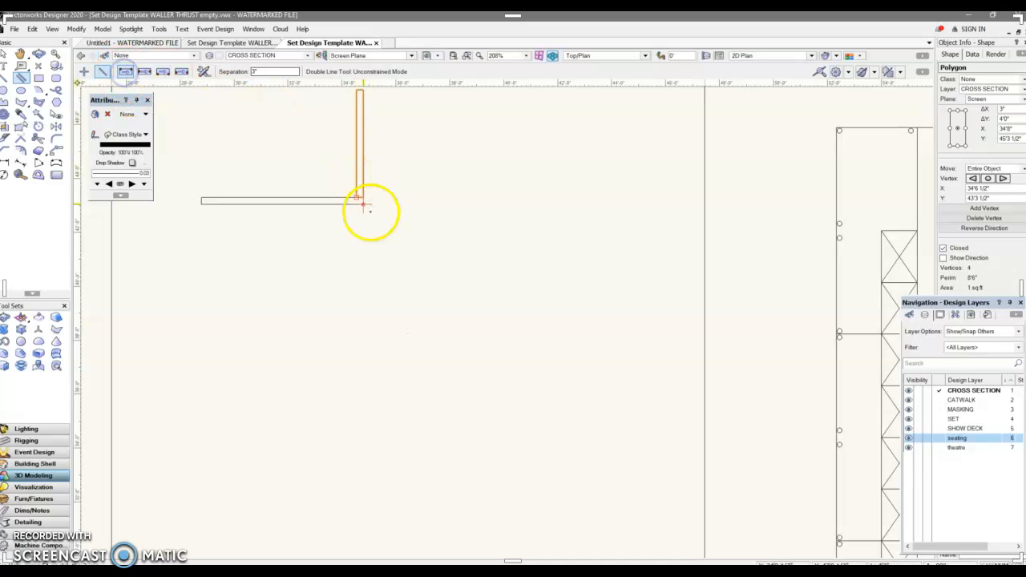
click(363, 204)
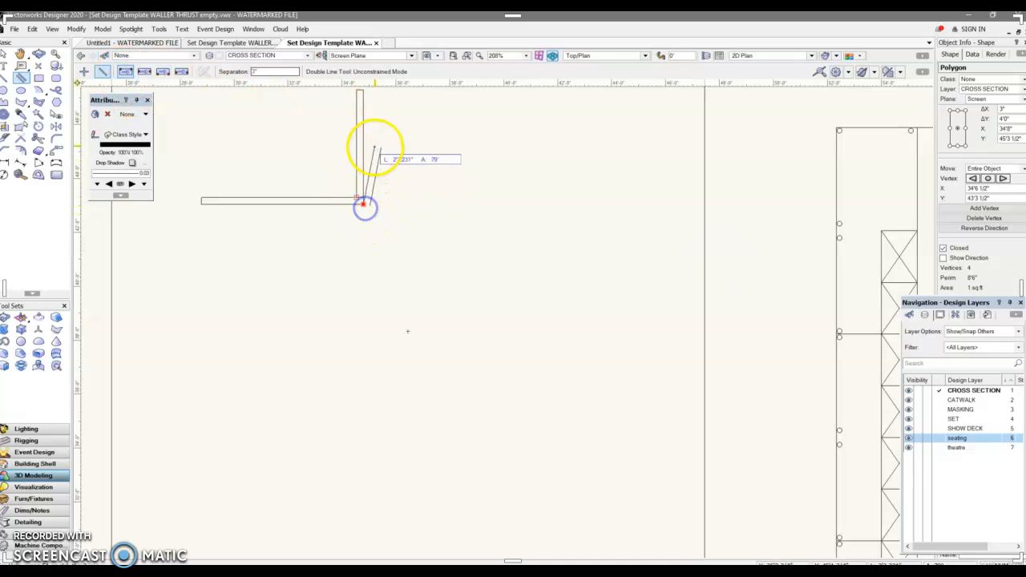
click(363, 134)
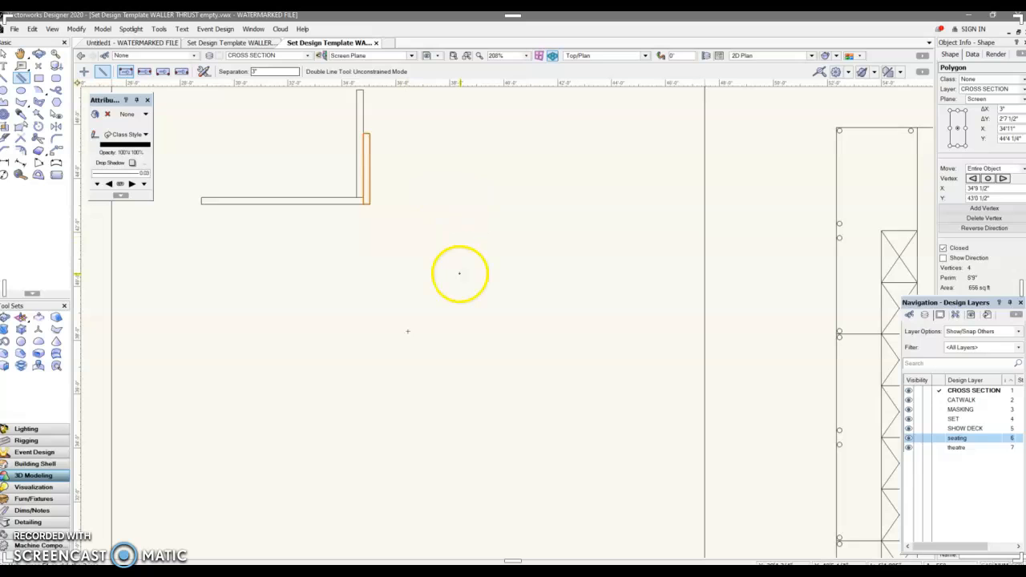
key(ctrl+z)
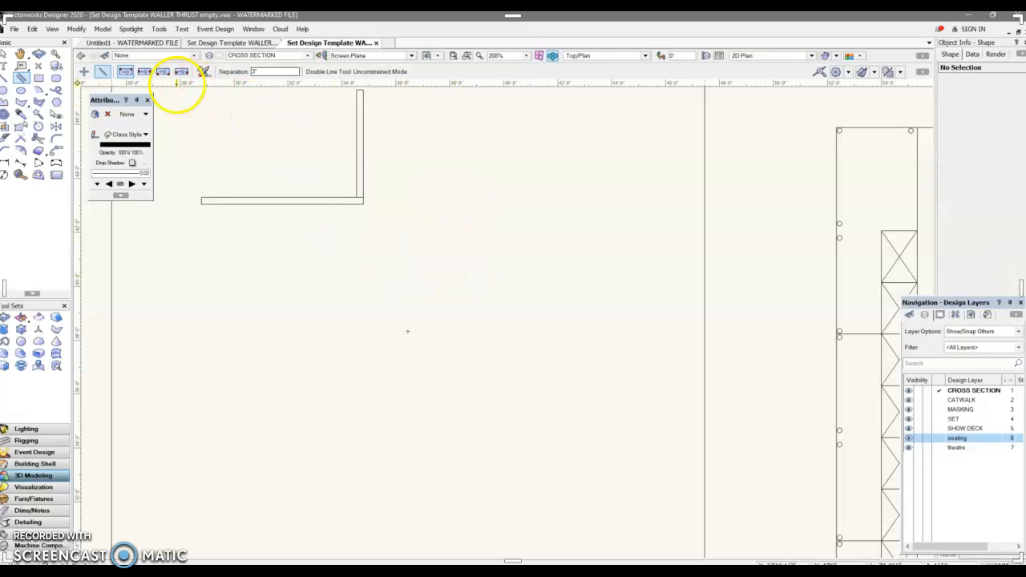
click(144, 73)
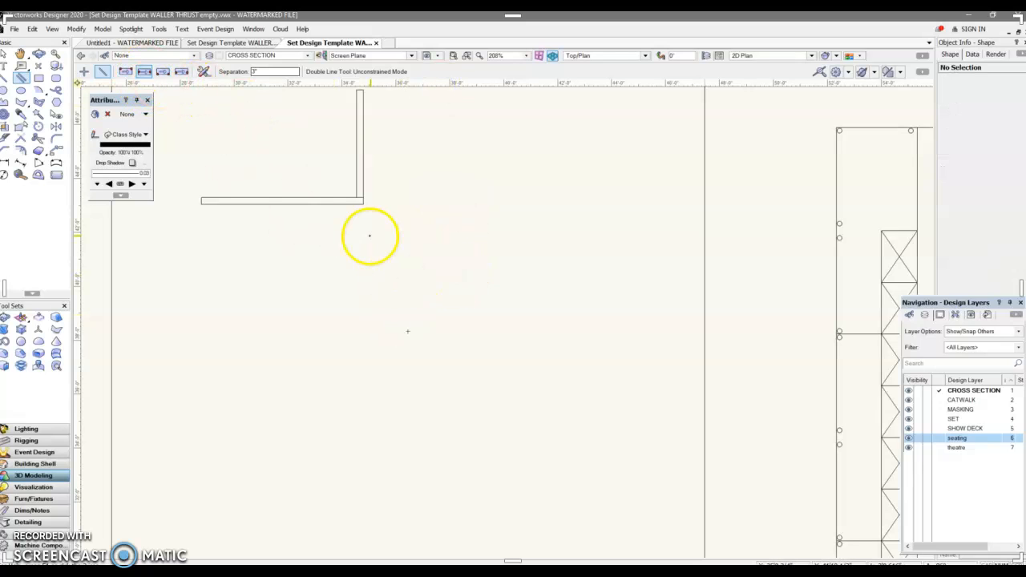
click(363, 203)
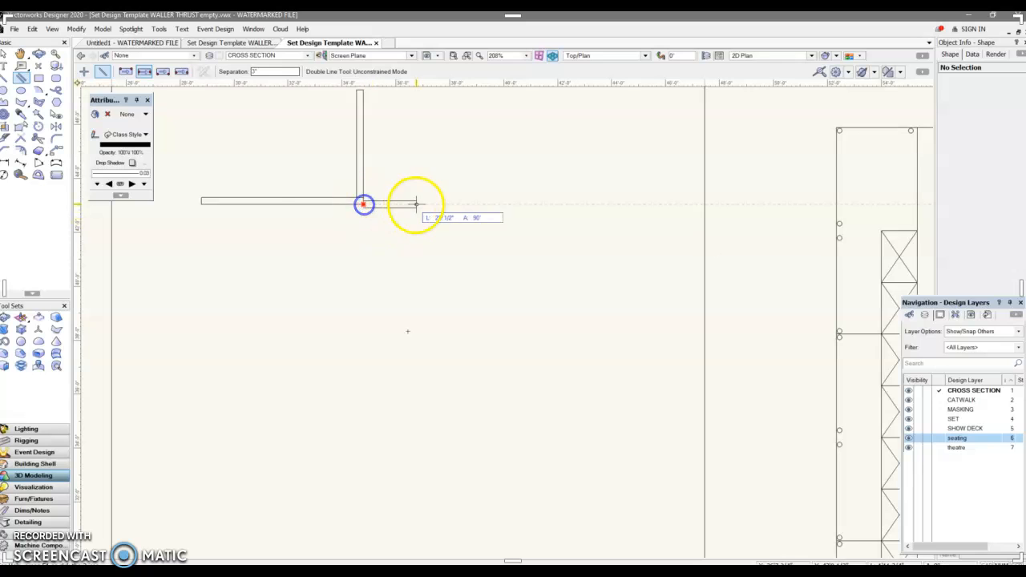
click(484, 204)
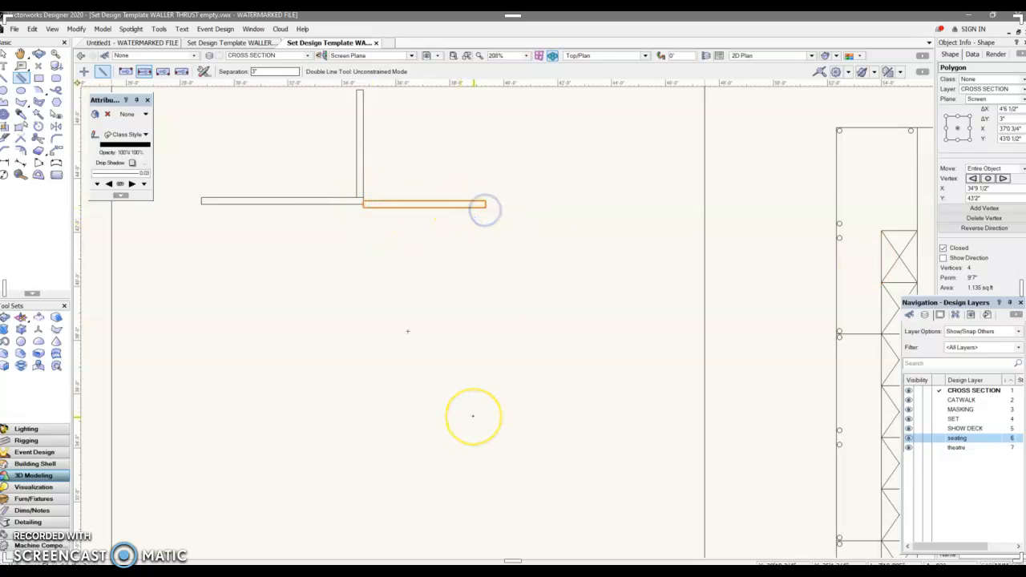
key(Delete)
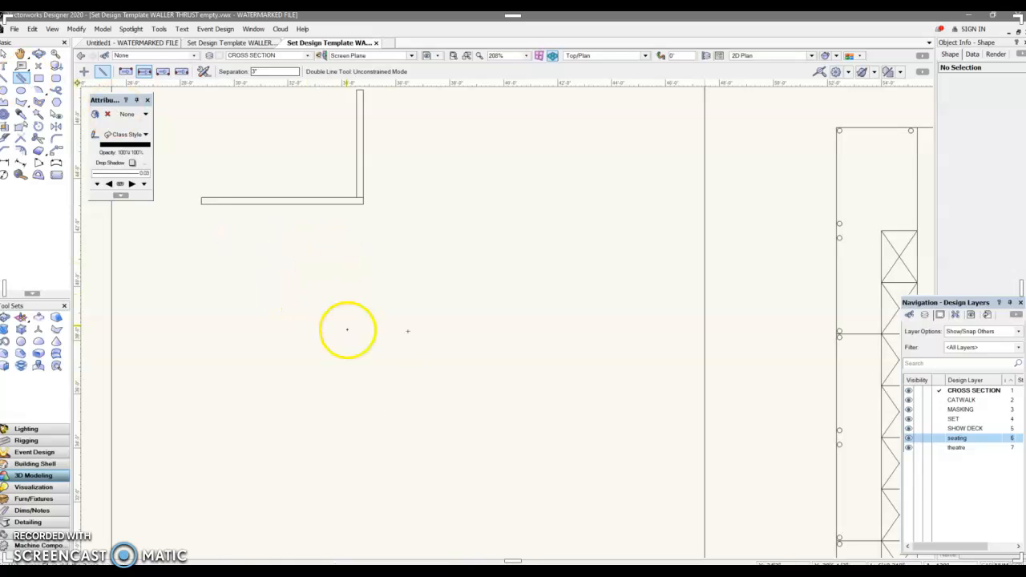
Move the horizontal double line onto the SET design layer.
scroll(393, 321, down, 2)
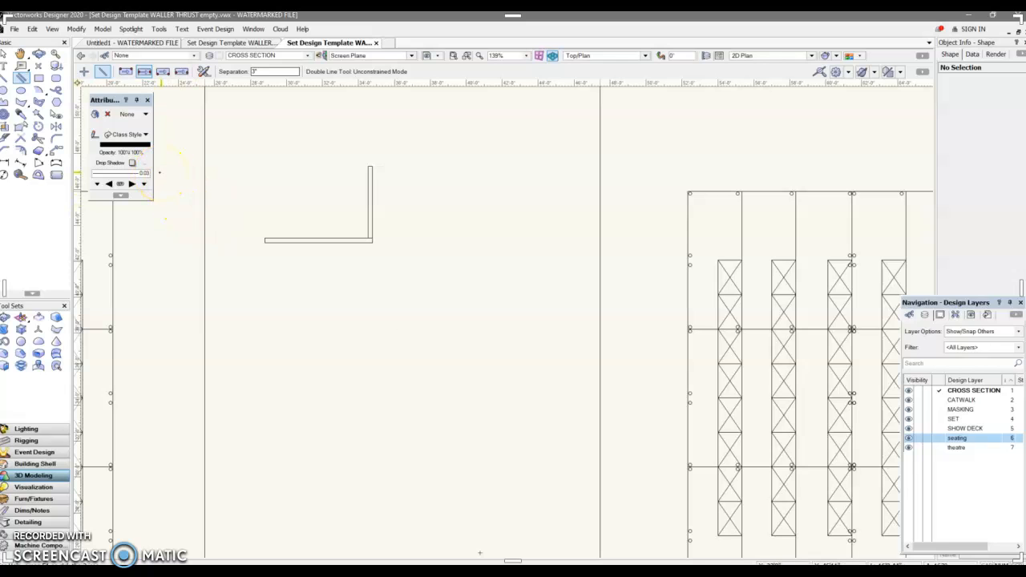
key(x)
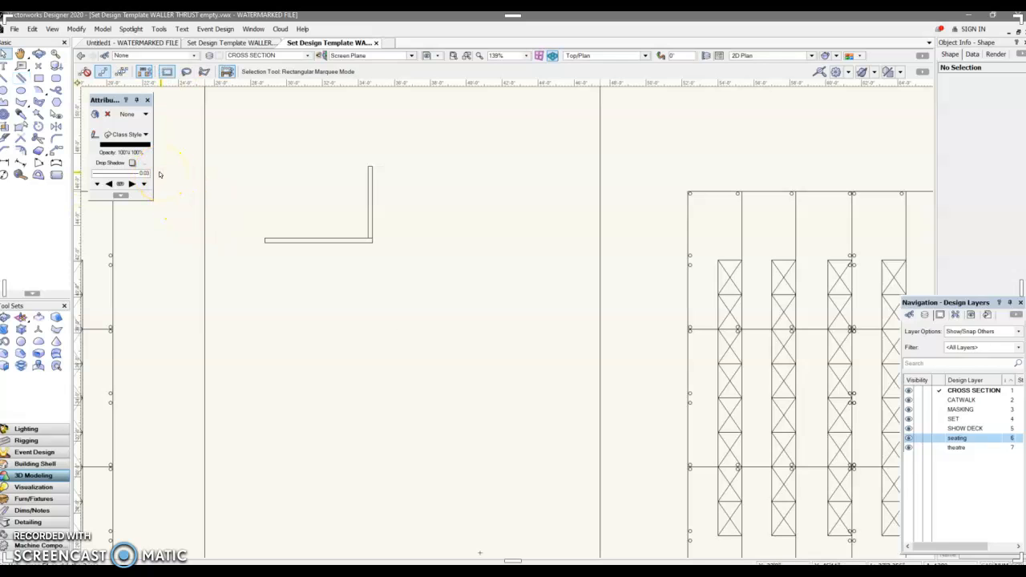
click(354, 239)
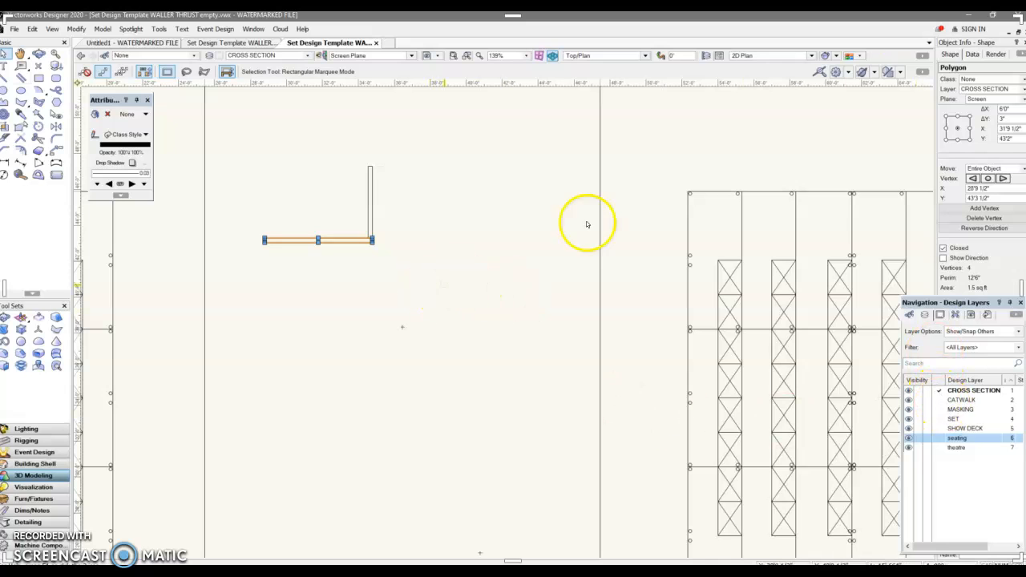
click(1014, 89)
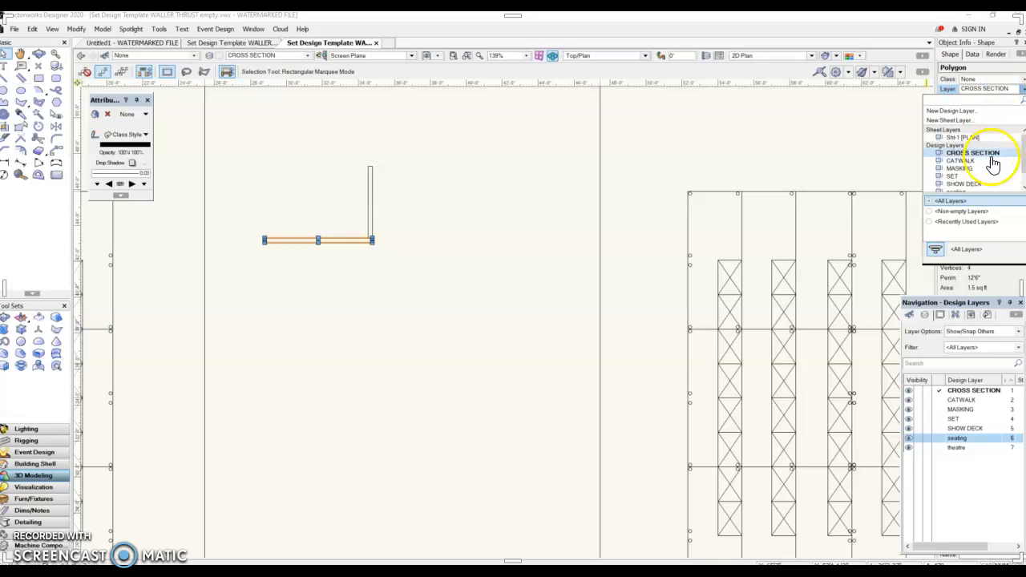
scroll(946, 166, down, 2)
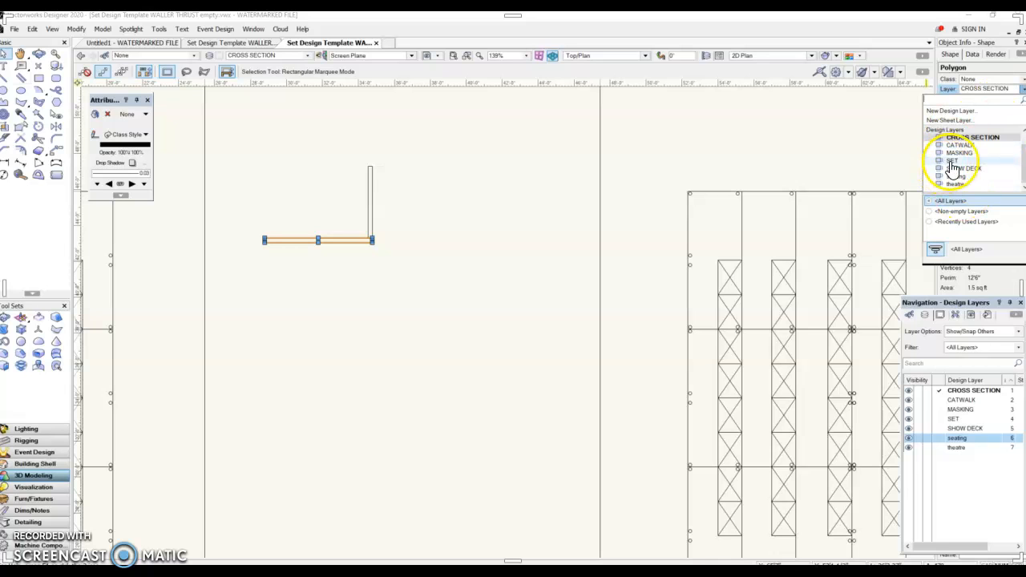
click(951, 161)
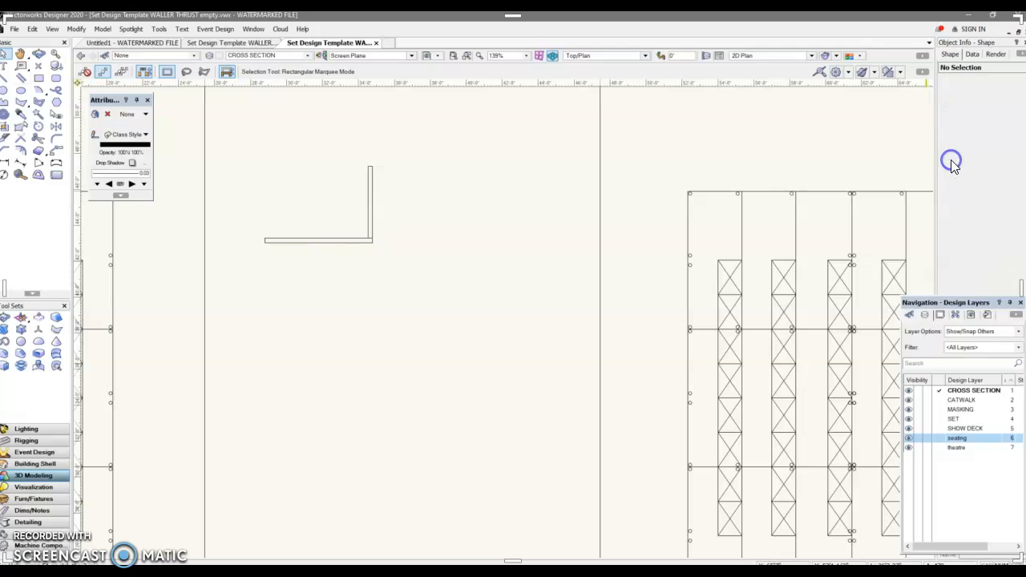
Move the vertical double line onto the SET design layer as well.
click(368, 198)
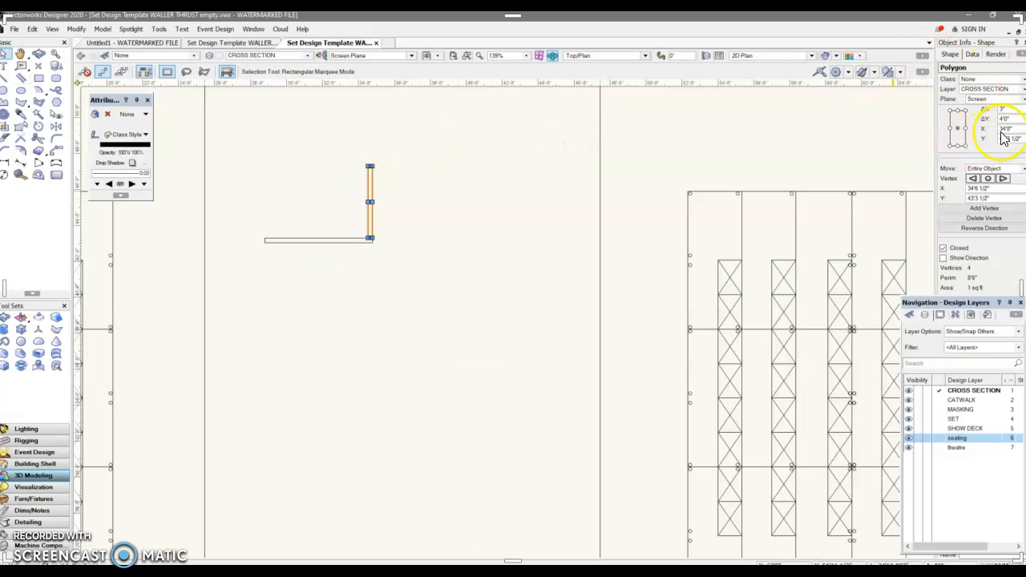
click(993, 90)
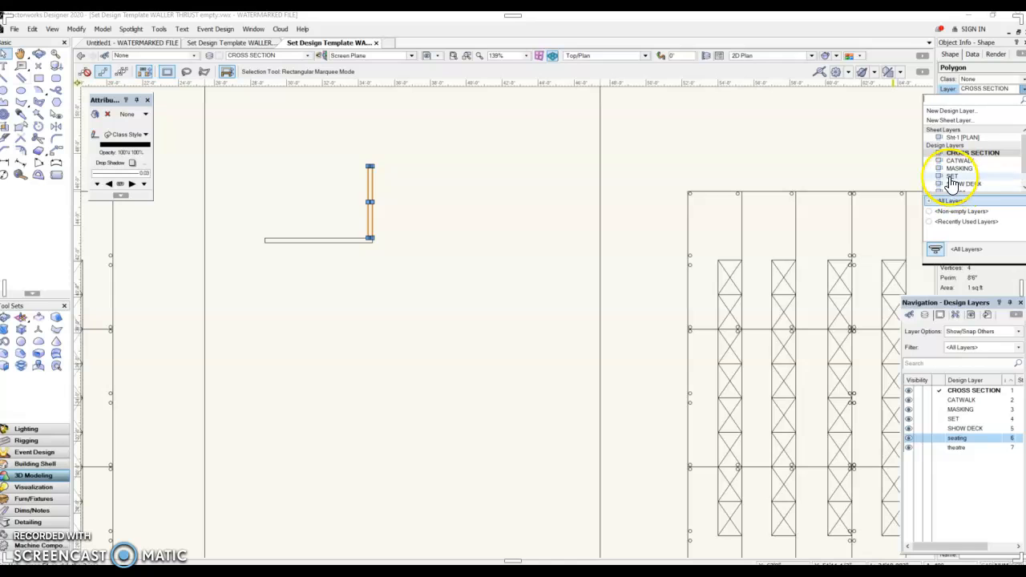
click(760, 223)
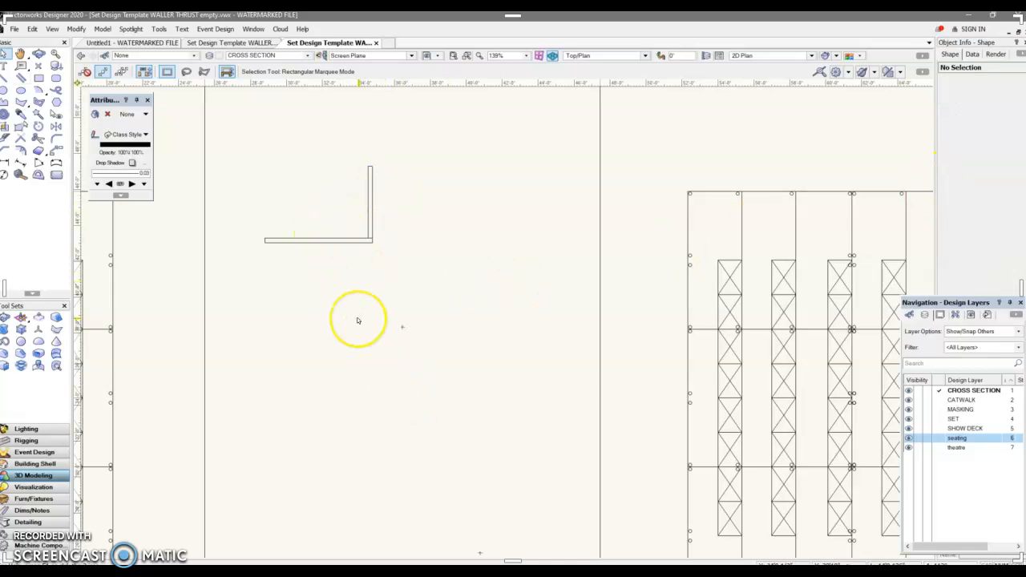
scroll(358, 321, down, 2)
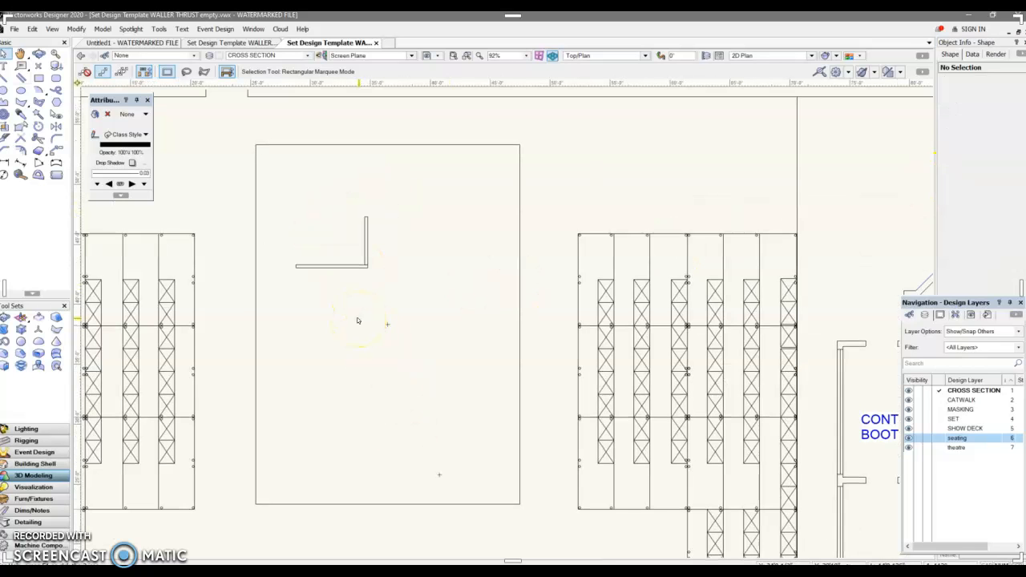